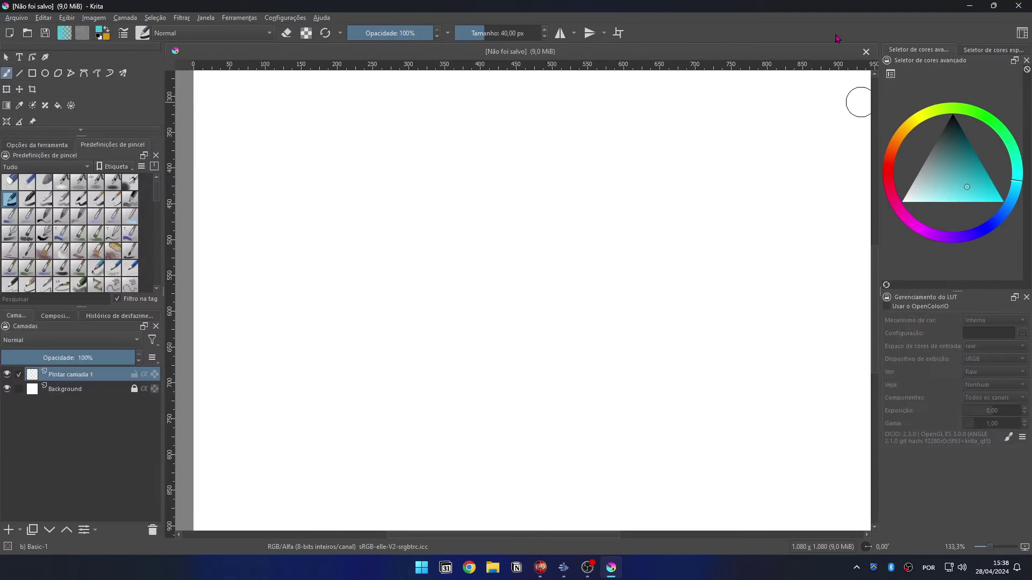
Apply the WorkspaceMack workspace from the workspaces list.
{"action": "left_click", "coordinate": [1022, 33]}
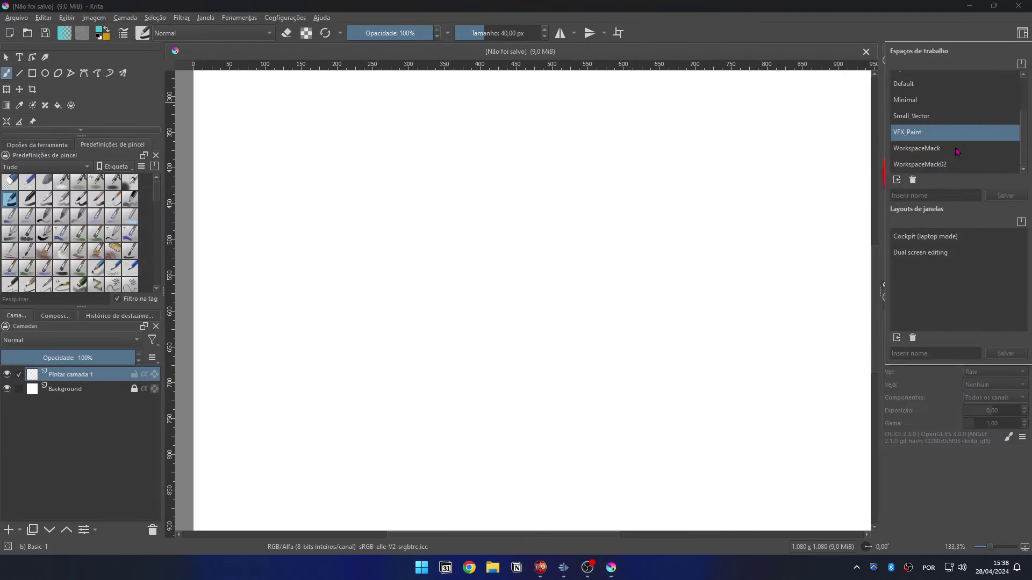
{"action": "left_click", "coordinate": [953, 149]}
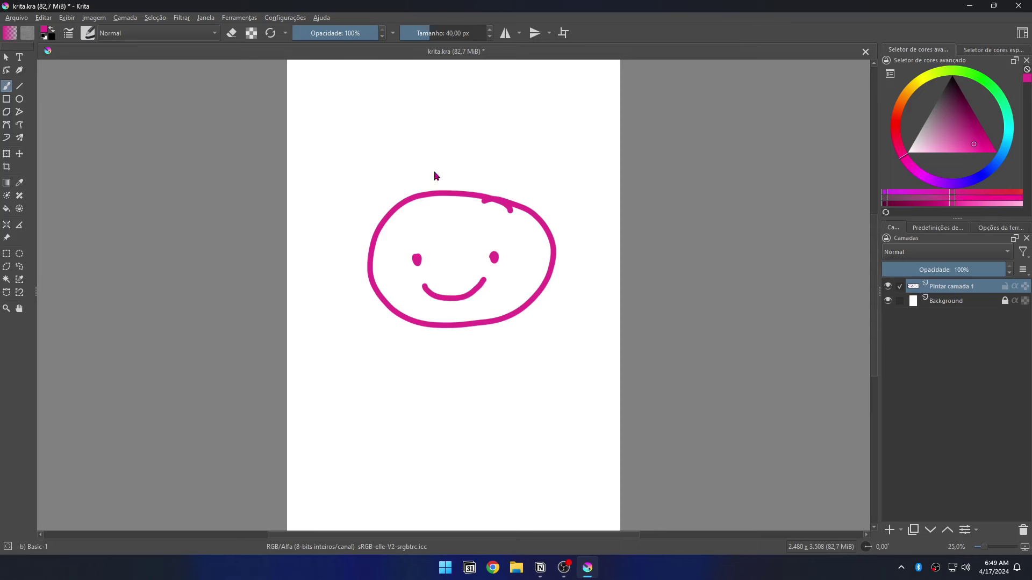
{"action": "left_click", "coordinate": [322, 19]}
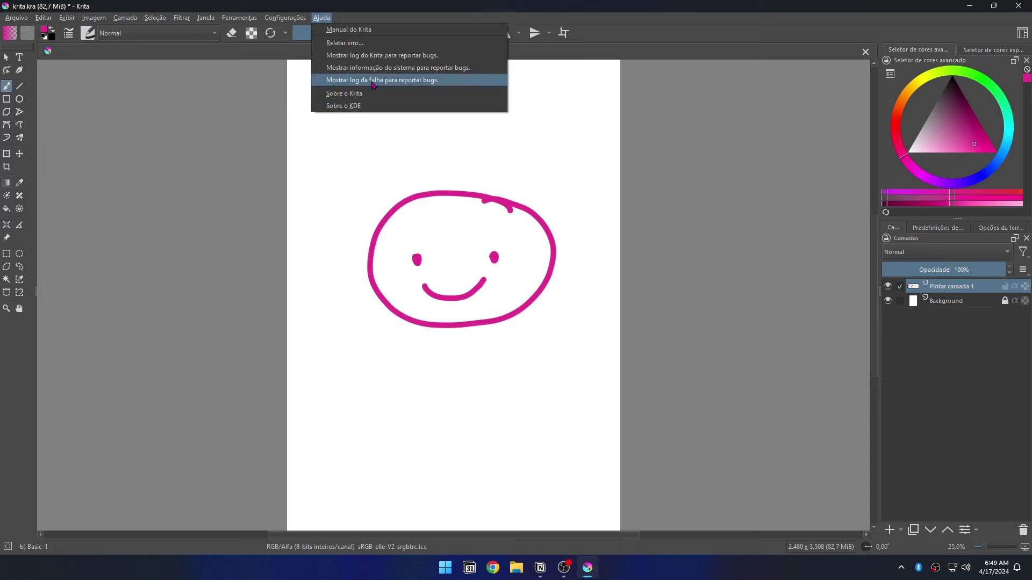
{"action": "left_click", "coordinate": [391, 93]}
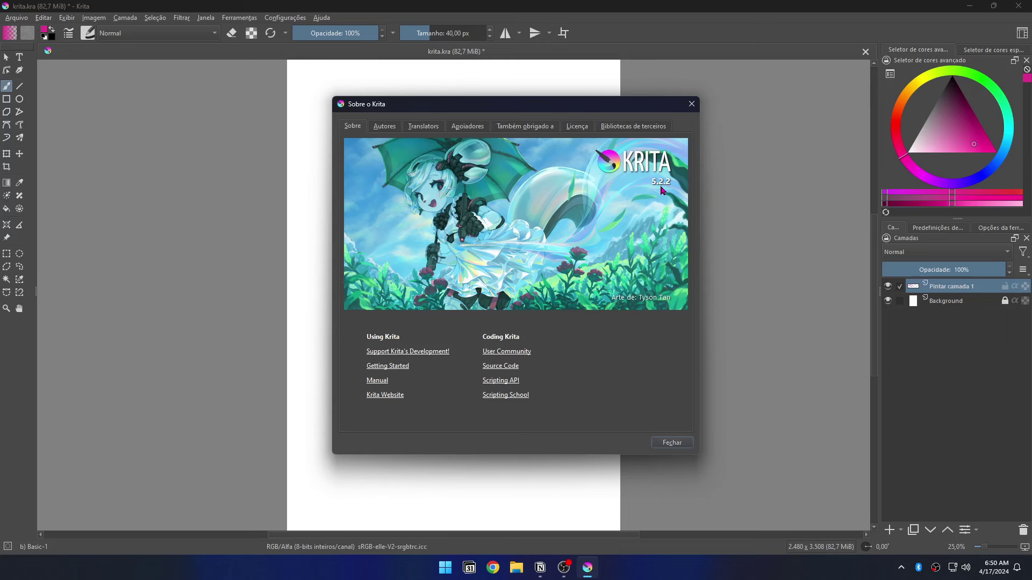
{"action": "left_click", "coordinate": [692, 103]}
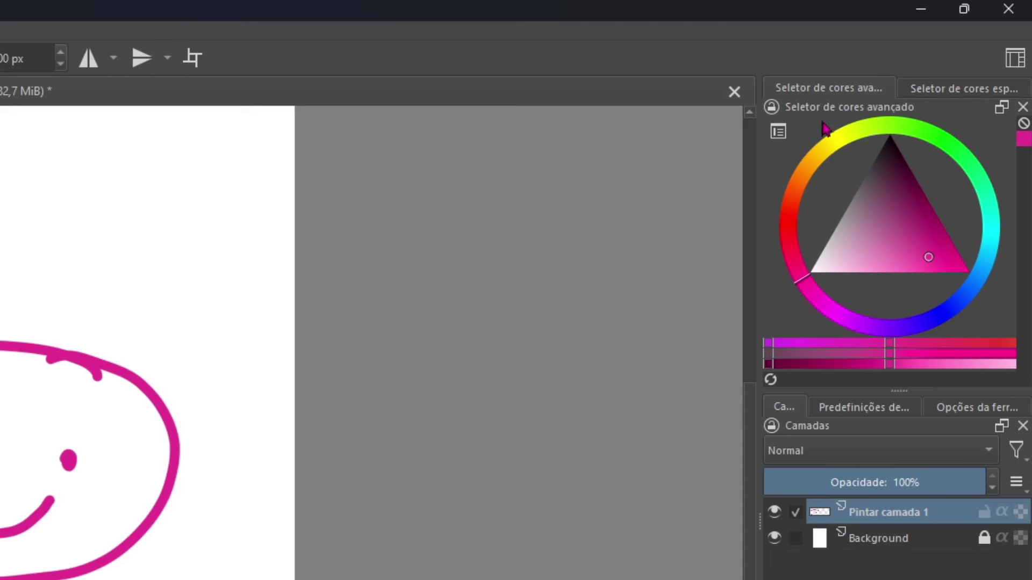
{"action": "left_click", "coordinate": [1010, 59]}
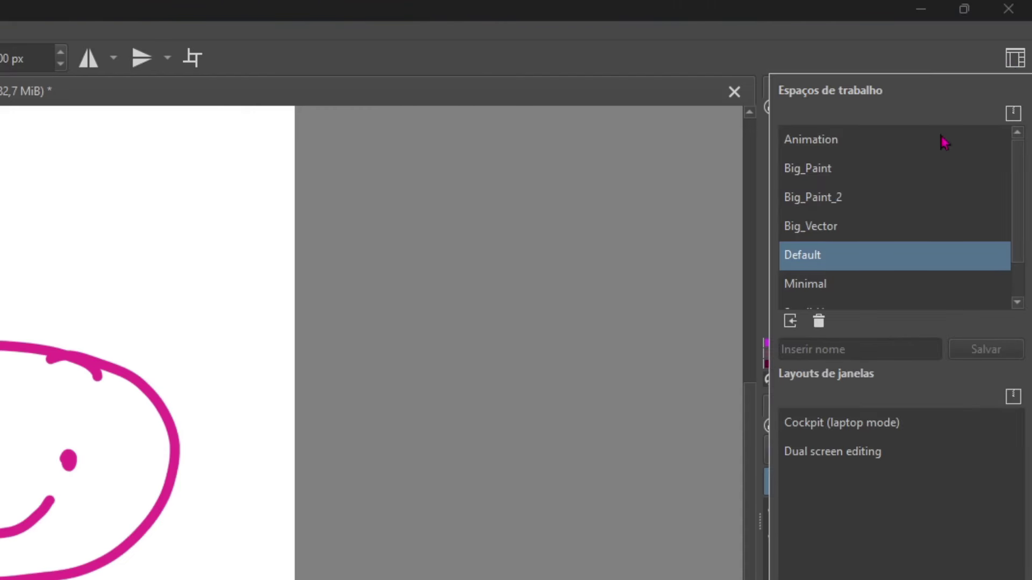
{"action": "left_click", "coordinate": [937, 142]}
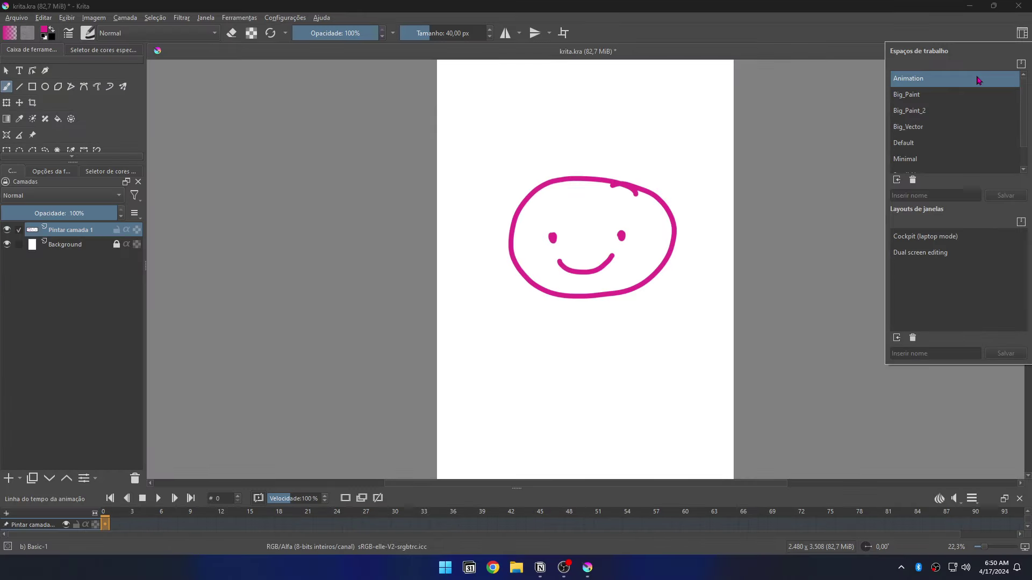
{"action": "left_click", "coordinate": [956, 96]}
{"action": "left_click", "coordinate": [946, 111]}
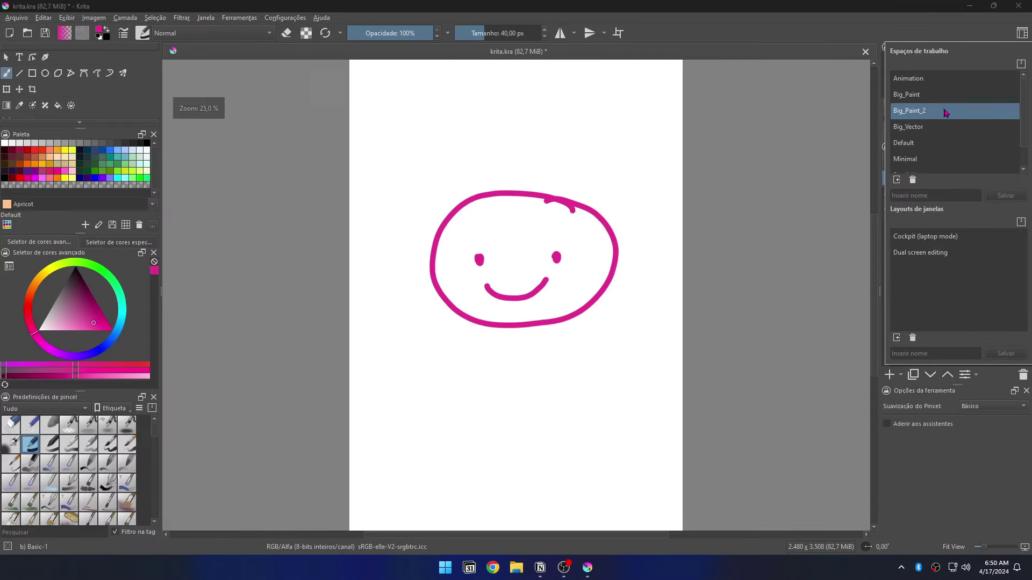
{"action": "left_click", "coordinate": [933, 128]}
{"action": "left_click", "coordinate": [930, 144]}
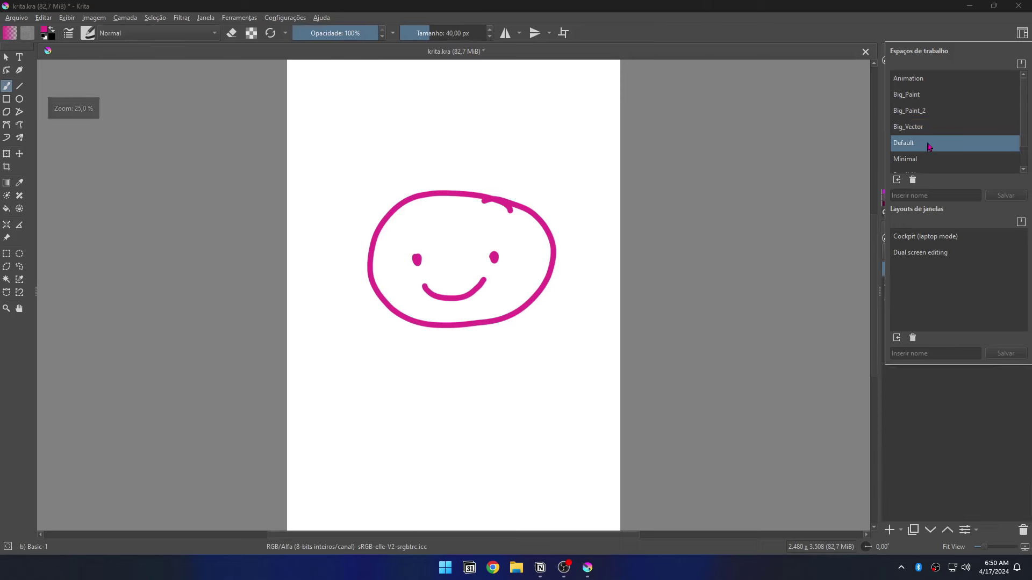
{"action": "left_click", "coordinate": [926, 159]}
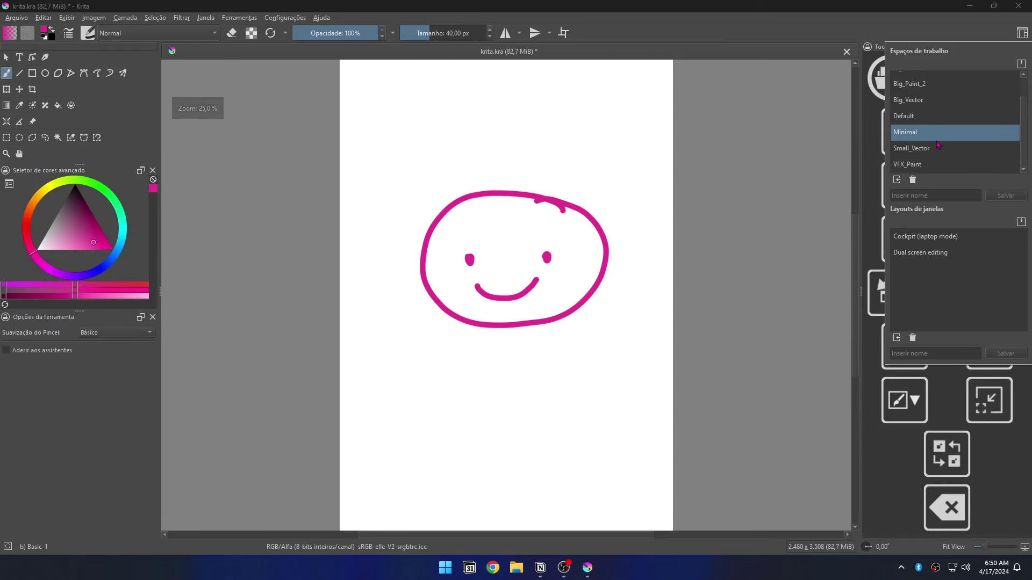
{"action": "left_click", "coordinate": [935, 148]}
{"action": "left_click", "coordinate": [930, 164]}
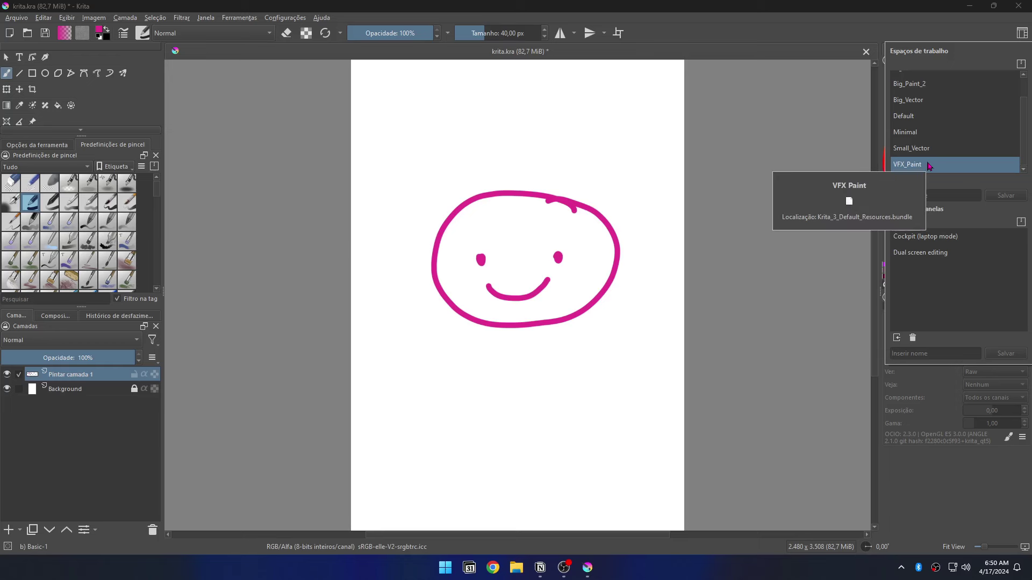
{"action": "left_click", "coordinate": [683, 226]}
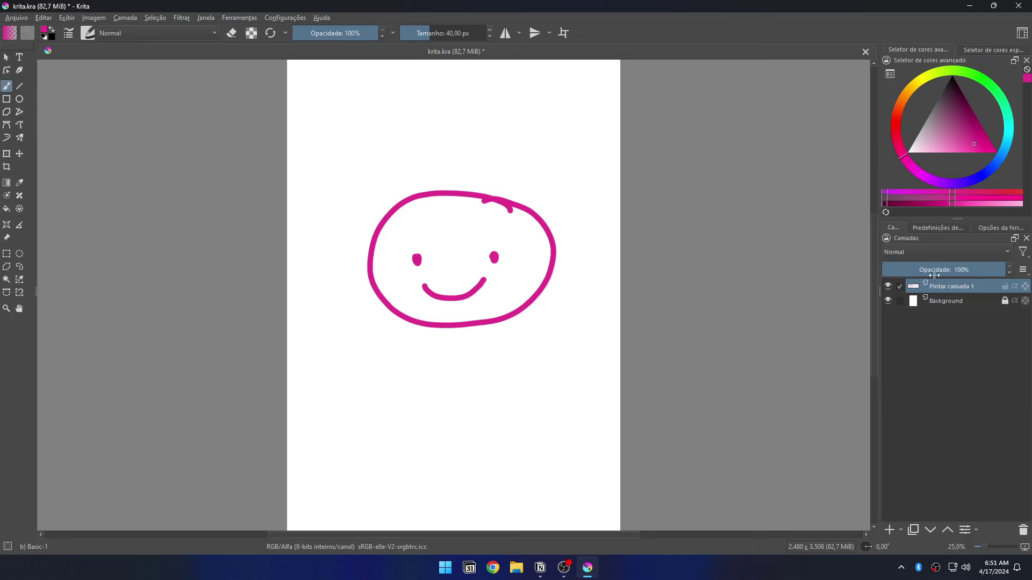
Bring the Predefinições de pincel docker to the front and browse the docker list without changes.
{"action": "left_click", "coordinate": [936, 232]}
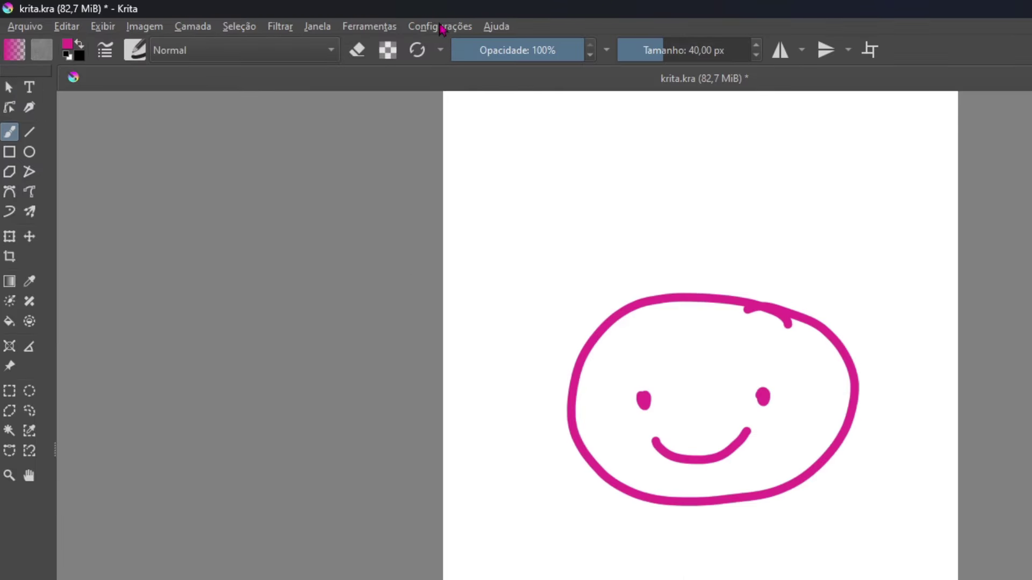
{"action": "left_click", "coordinate": [439, 27]}
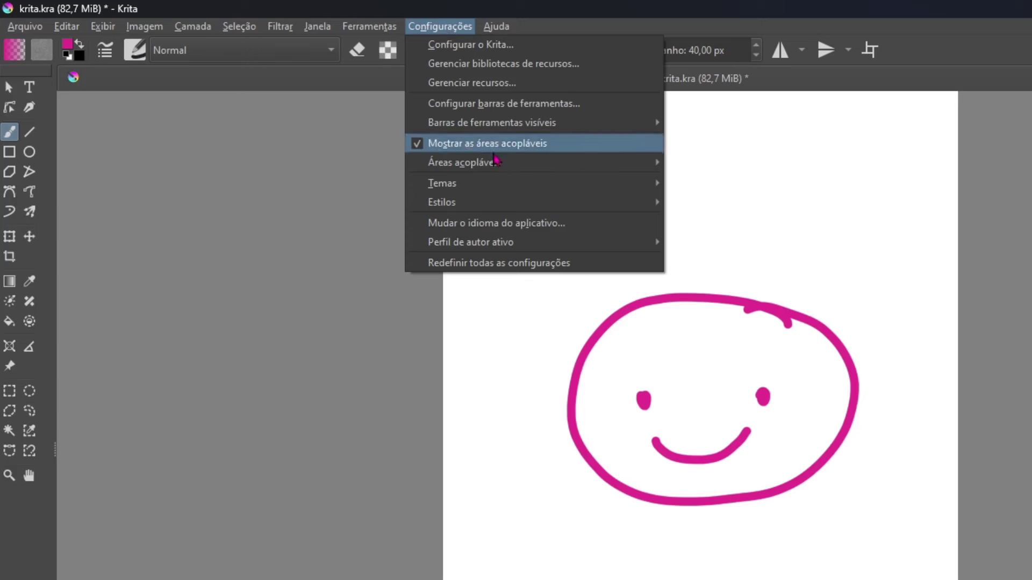
{"action": "mouse_move", "coordinate": [301, 106]}
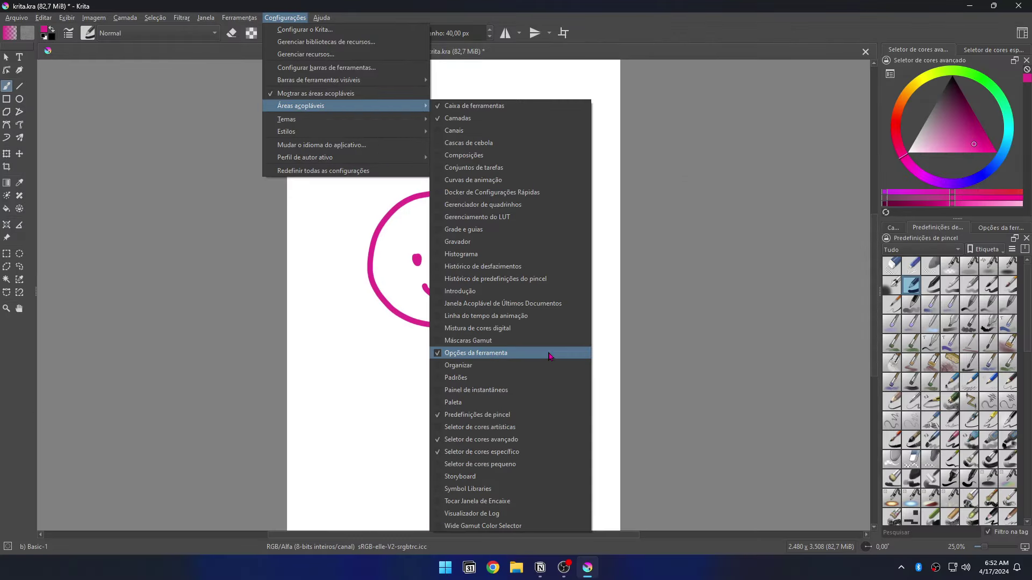
{"action": "left_click", "coordinate": [667, 153]}
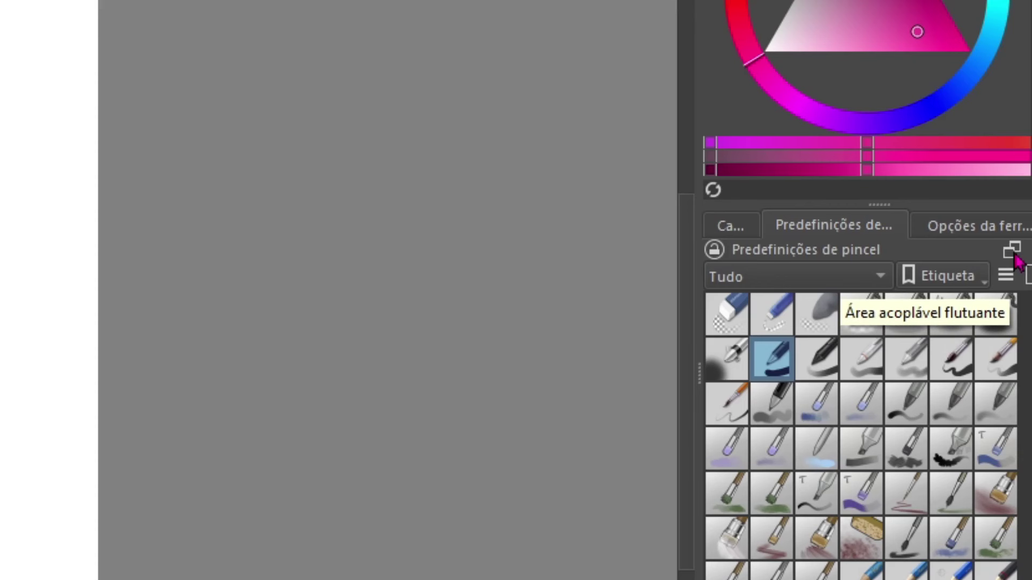
Float the brush presets docker, narrow and move it, dock it along the bottom, then pull it loose.
{"action": "left_click", "coordinate": [1013, 250]}
{"action": "left_click_drag", "start_coordinate": [605, 491], "coordinate": [606, 262]}
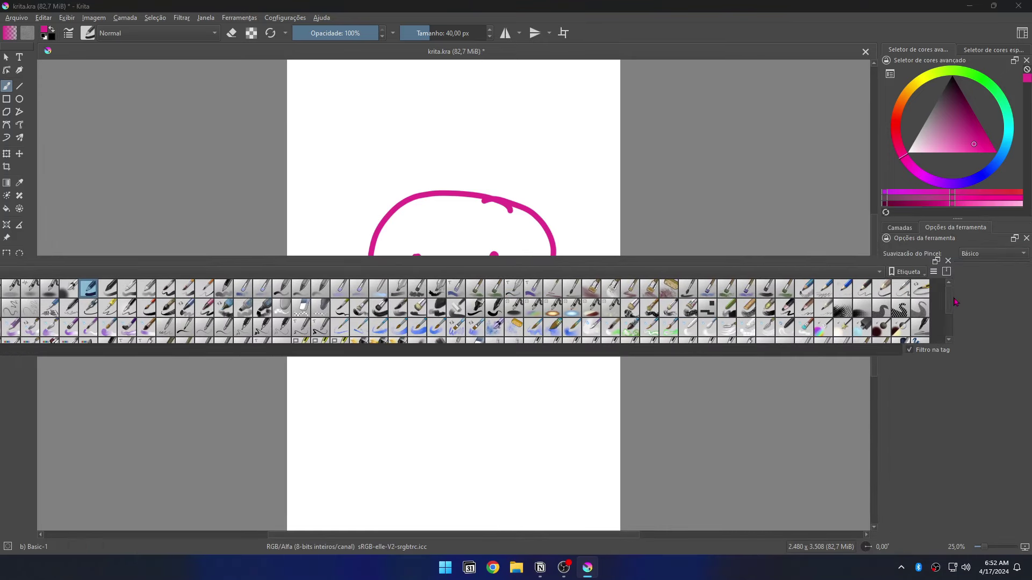
{"action": "mouse_move", "coordinate": [954, 301]}
{"action": "left_mouse_down"}
{"action": "mouse_move", "coordinate": [422, 340]}
{"action": "mouse_move", "coordinate": [194, 340]}
{"action": "left_mouse_up"}
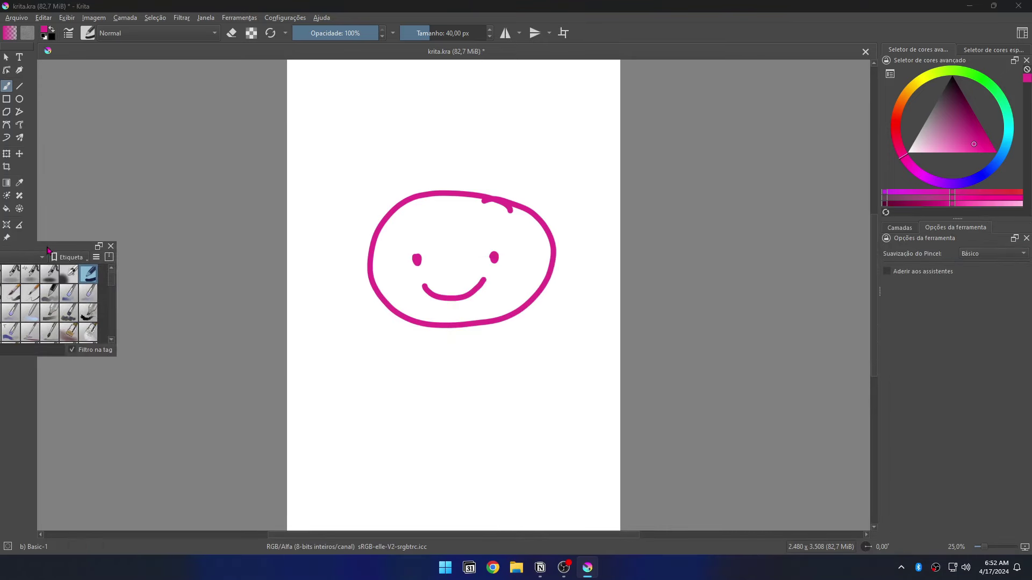
{"action": "mouse_move", "coordinate": [125, 244]}
{"action": "left_mouse_down"}
{"action": "mouse_move", "coordinate": [678, 220]}
{"action": "mouse_move", "coordinate": [3, 237]}
{"action": "left_mouse_up"}
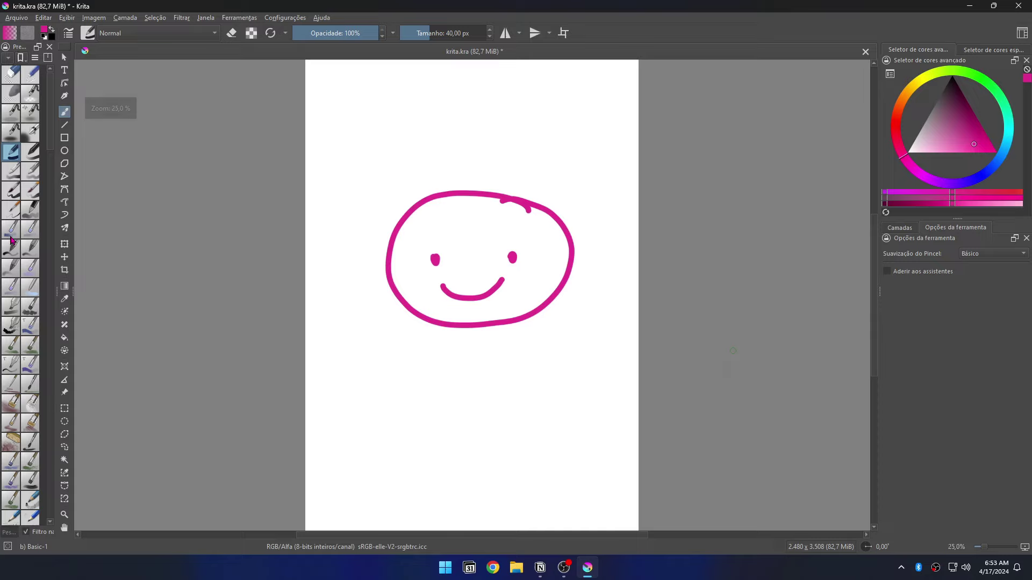
{"action": "left_click_drag", "start_coordinate": [157, 84], "coordinate": [333, 508]}
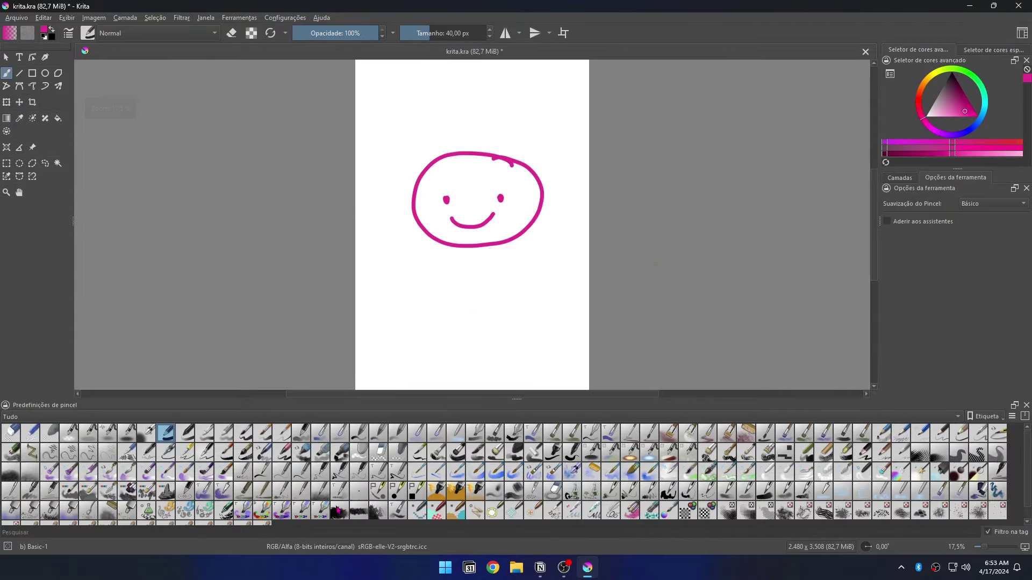
{"action": "mouse_move", "coordinate": [261, 405]}
{"action": "left_mouse_down"}
{"action": "mouse_move", "coordinate": [828, 136]}
{"action": "mouse_move", "coordinate": [955, 138]}
{"action": "left_mouse_up"}
Dock the floating brush presets into the colour selector tab group and cycle its tabs.
{"action": "left_click", "coordinate": [944, 50]}
{"action": "left_click", "coordinate": [990, 49]}
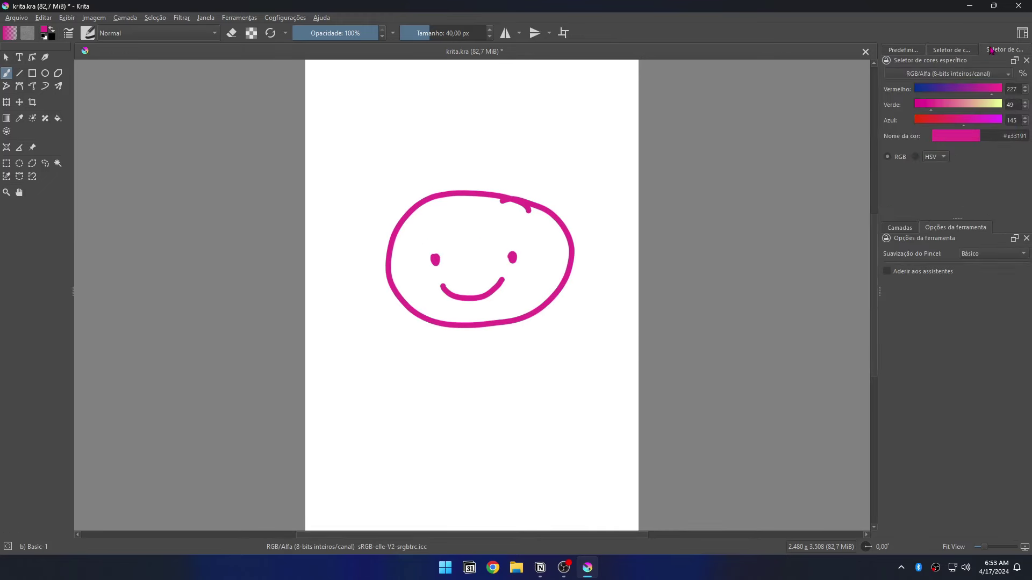
{"action": "left_click", "coordinate": [957, 51]}
{"action": "left_click", "coordinate": [894, 51]}
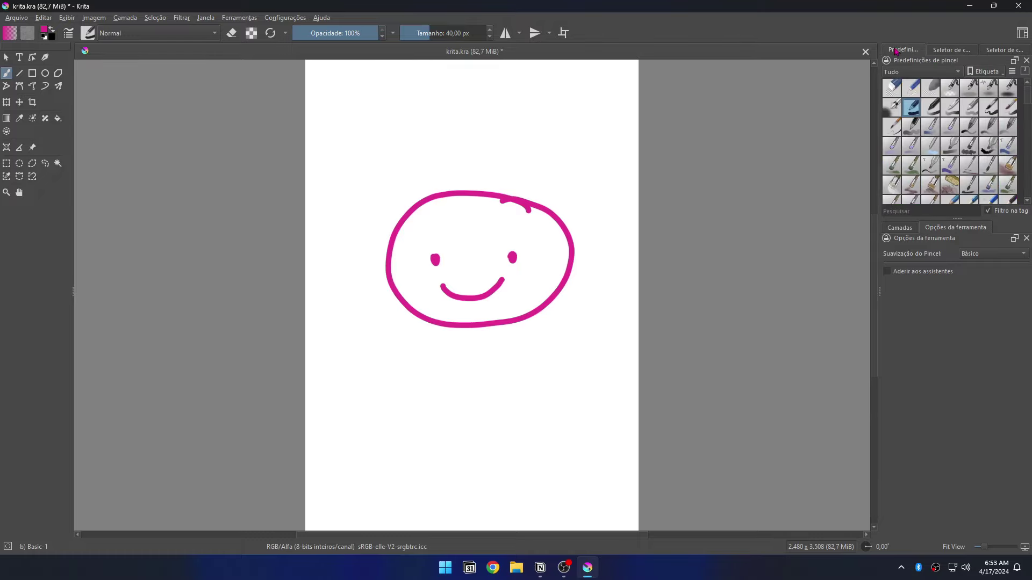
Widen the side dock and close the brush presets docker.
{"action": "mouse_move", "coordinate": [879, 292]}
{"action": "left_mouse_down"}
{"action": "mouse_move", "coordinate": [322, 294]}
{"action": "mouse_move", "coordinate": [875, 304]}
{"action": "mouse_move", "coordinate": [809, 308]}
{"action": "mouse_move", "coordinate": [841, 310]}
{"action": "left_mouse_up"}
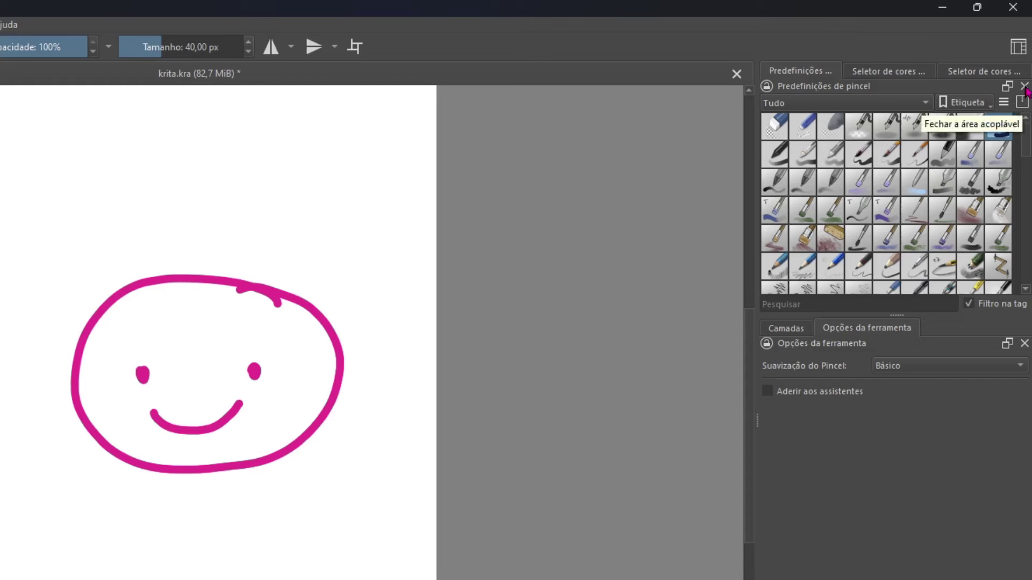
{"action": "left_click", "coordinate": [1026, 60]}
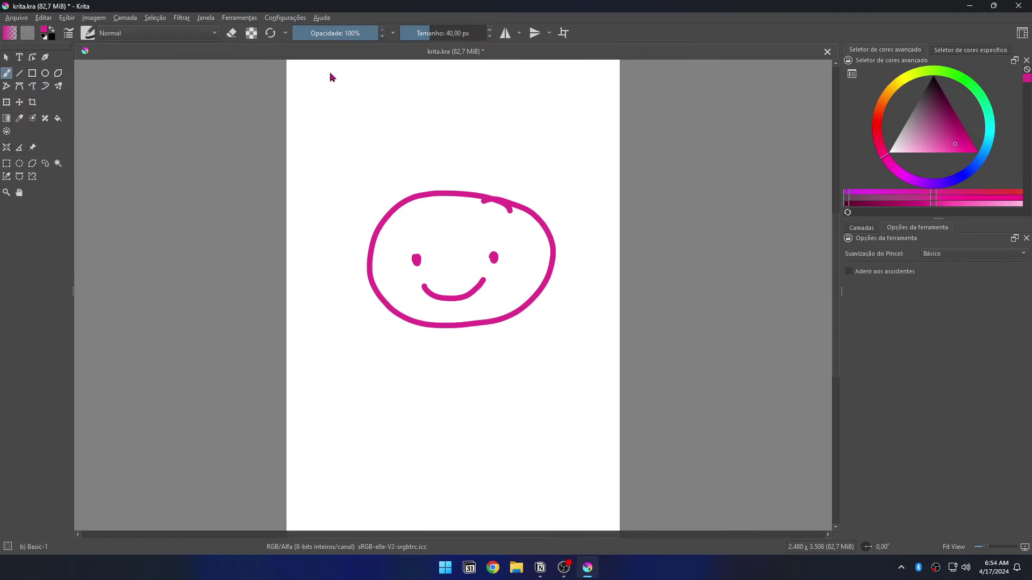
{"action": "left_click", "coordinate": [289, 18]}
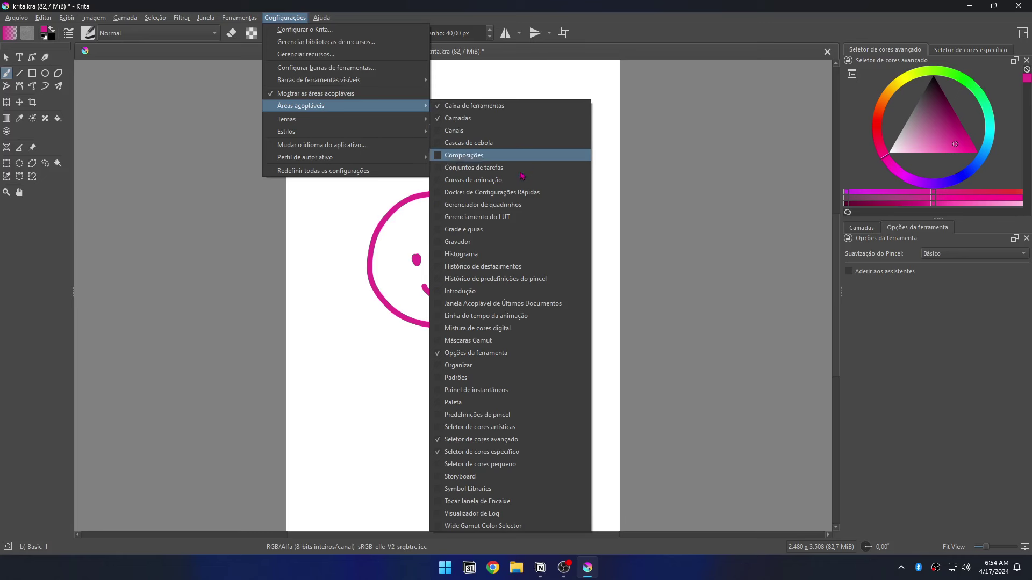
Reopen the brush presets docker, hide all dockers with Tab, then enable Mostrar as áreas acopláveis.
{"action": "left_click", "coordinate": [531, 419]}
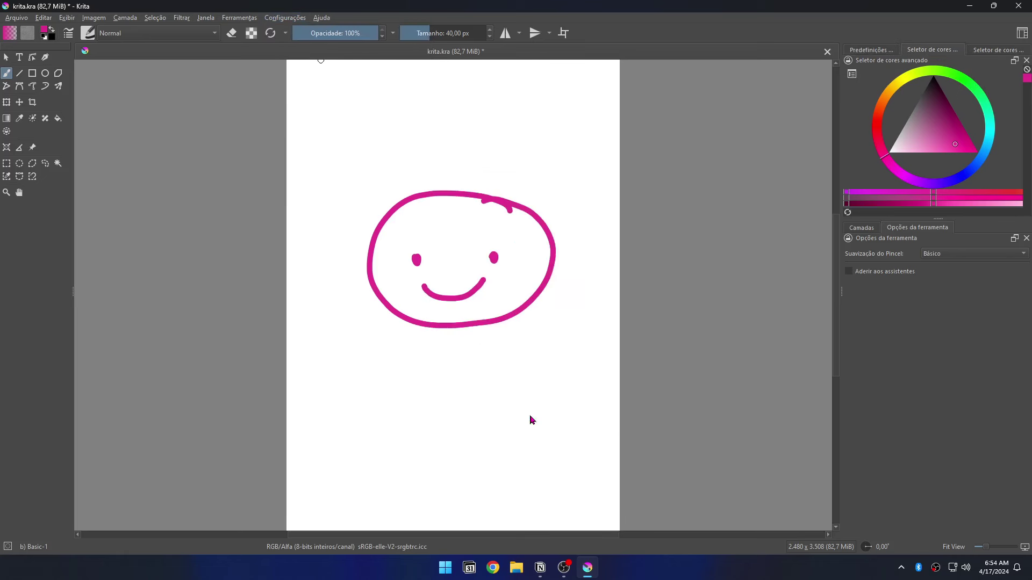
{"action": "left_click", "coordinate": [859, 50]}
{"action": "key", "text": "Tab"}
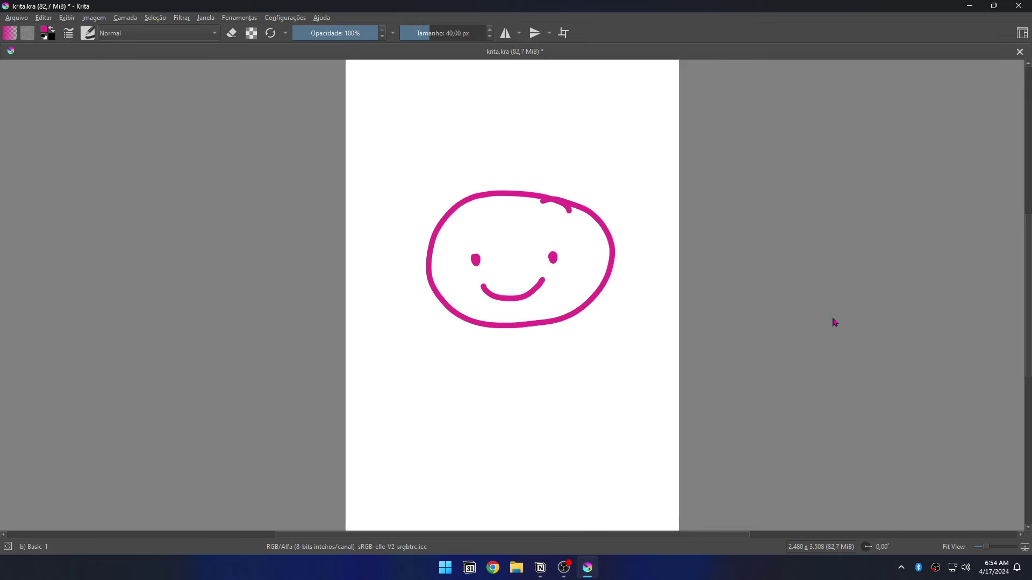
{"action": "left_click", "coordinate": [300, 19]}
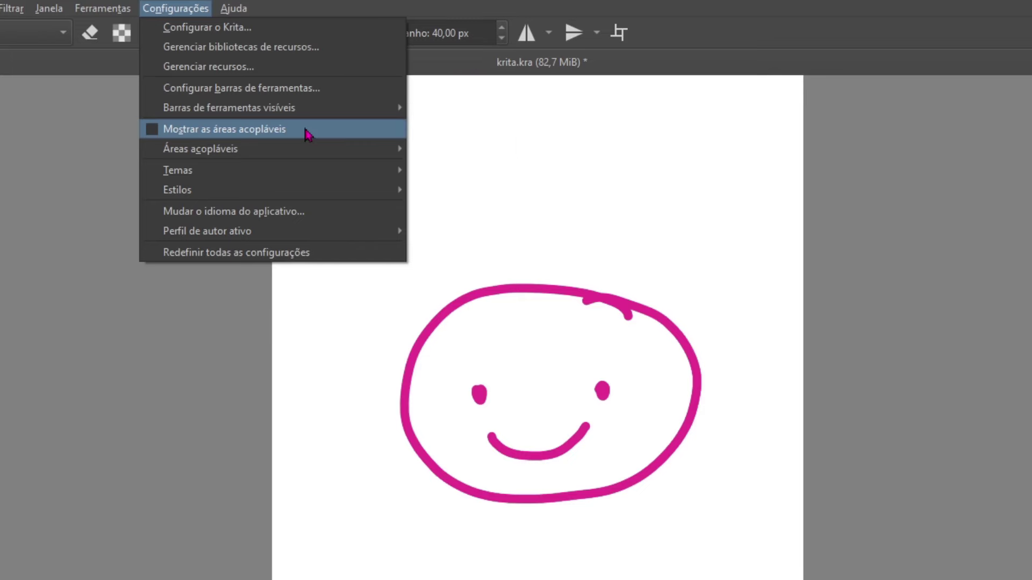
{"action": "left_click", "coordinate": [308, 134]}
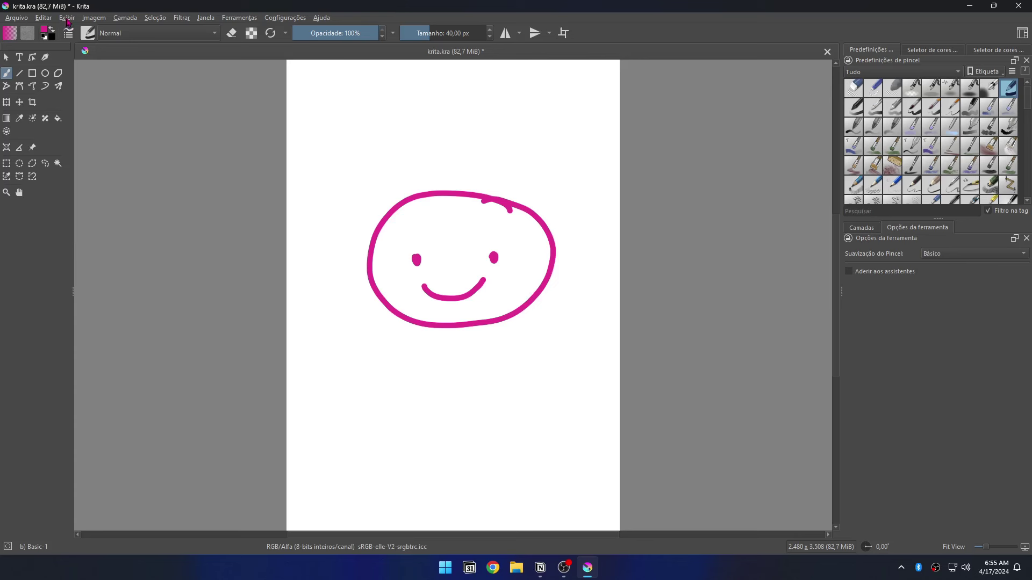
{"action": "left_click", "coordinate": [66, 18]}
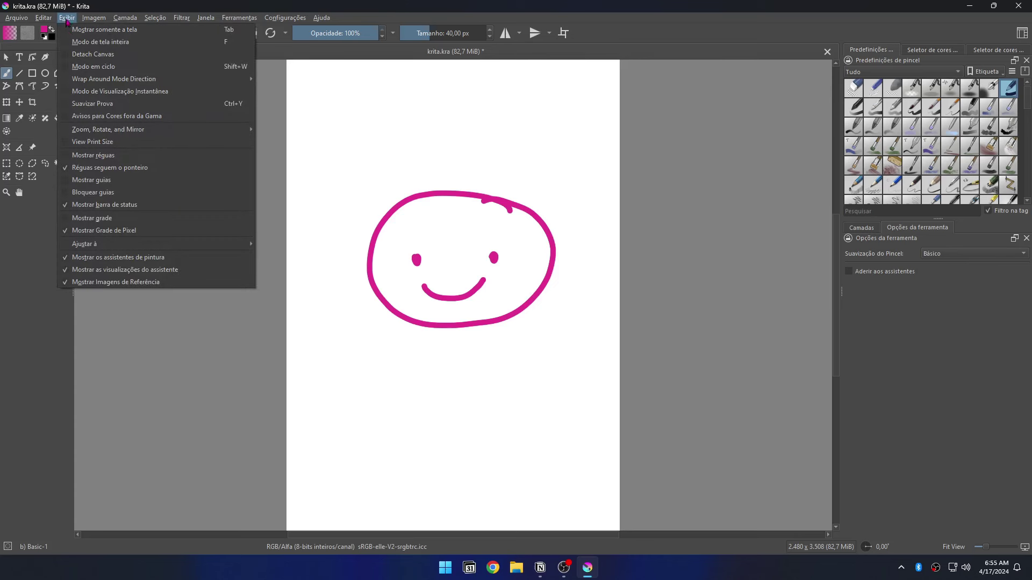
{"action": "left_click", "coordinate": [143, 31]}
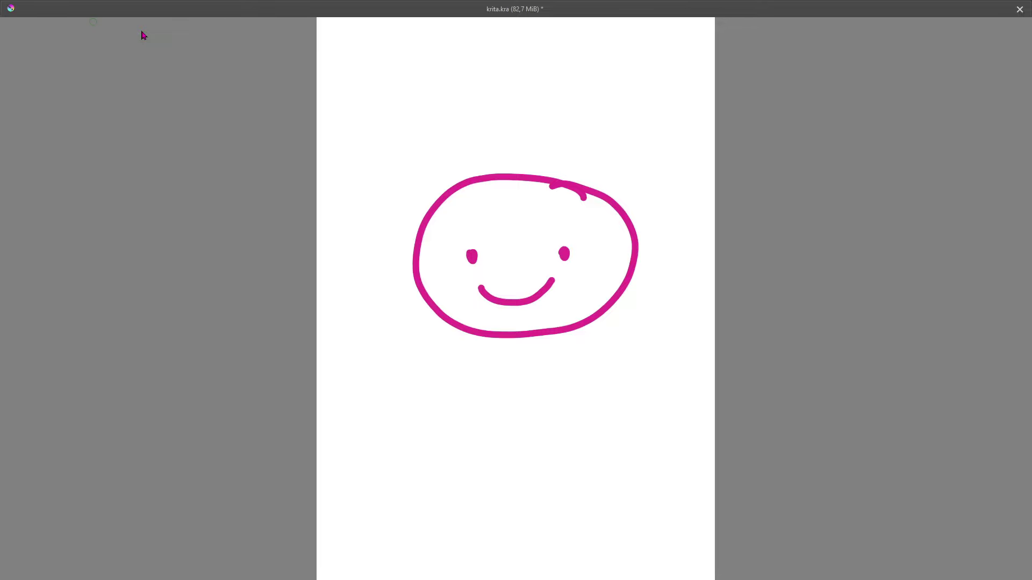
{"action": "key", "text": "Tab"}
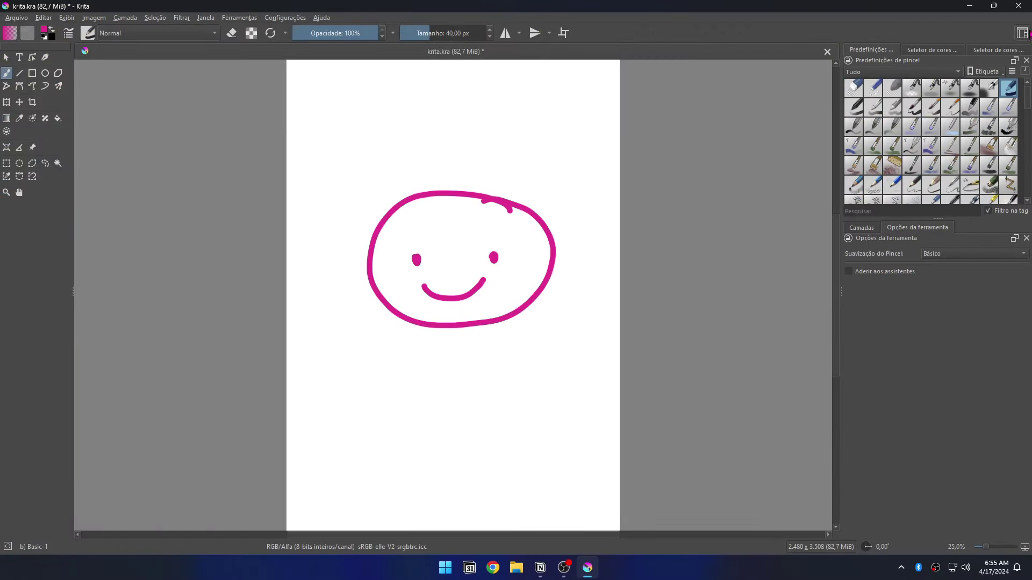
Try the Big_Vector workspace, then switch back to the Default workspace.
{"action": "left_click", "coordinate": [1023, 34]}
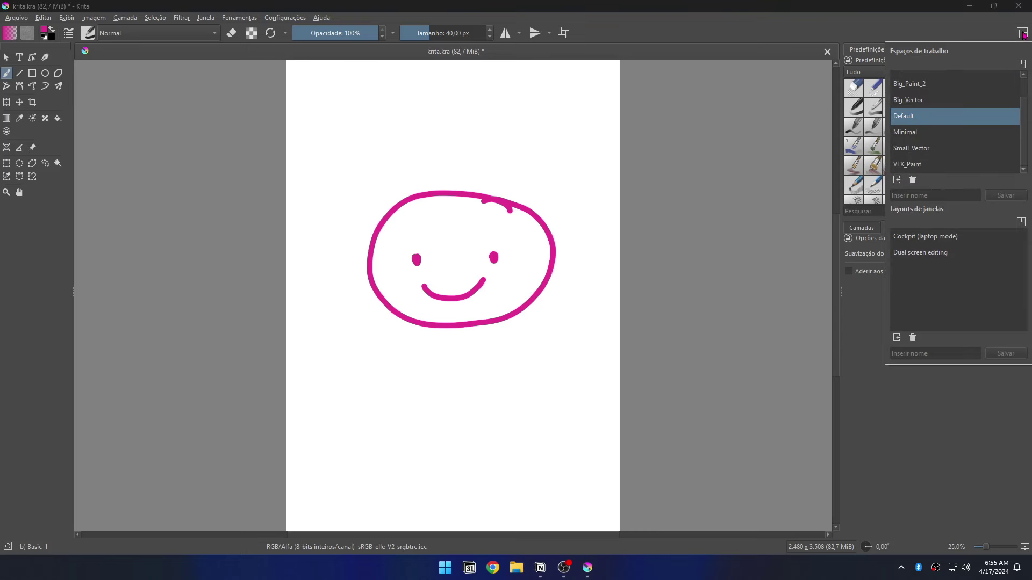
{"action": "left_click", "coordinate": [920, 100]}
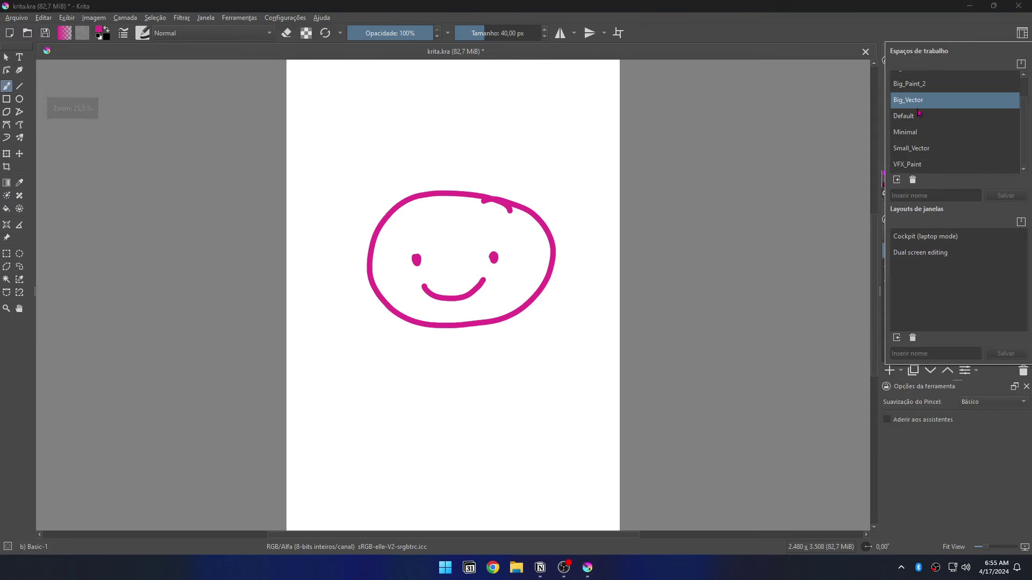
{"action": "left_click", "coordinate": [945, 117]}
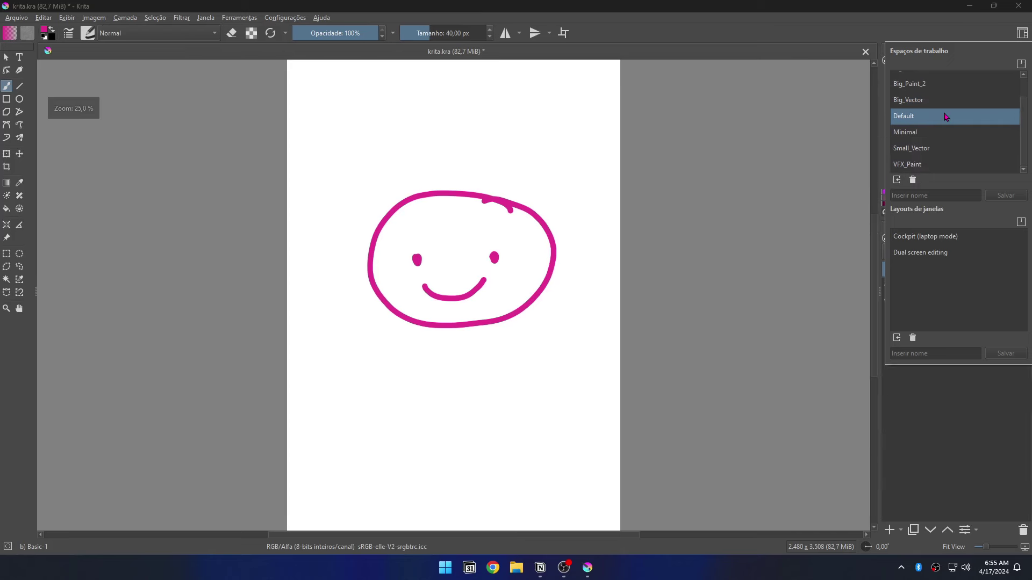
{"action": "left_click", "coordinate": [762, 281]}
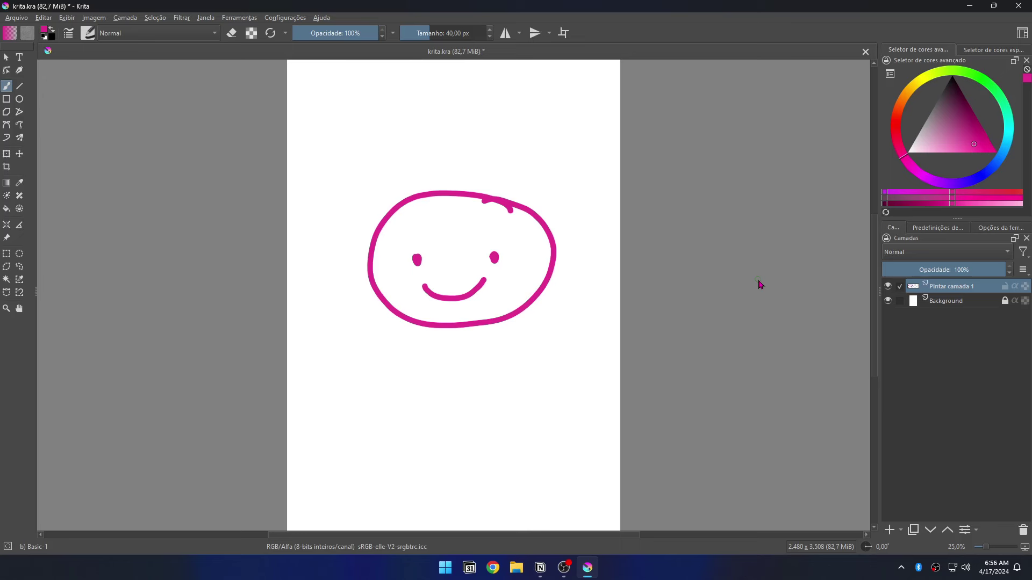
Close the specific colour selector and split tool options off from the layers group.
{"action": "left_click", "coordinate": [971, 50]}
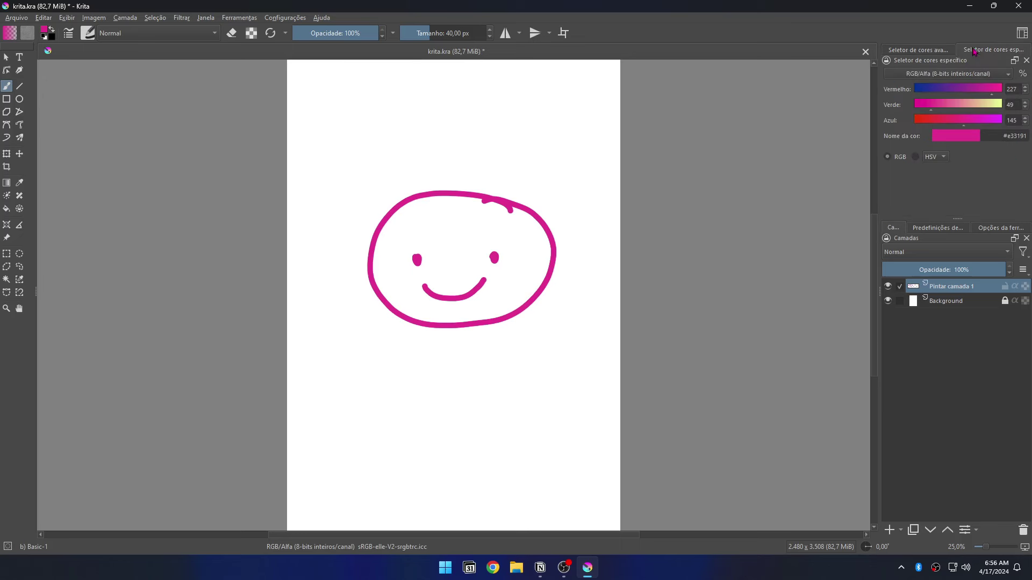
{"action": "left_click", "coordinate": [1026, 60]}
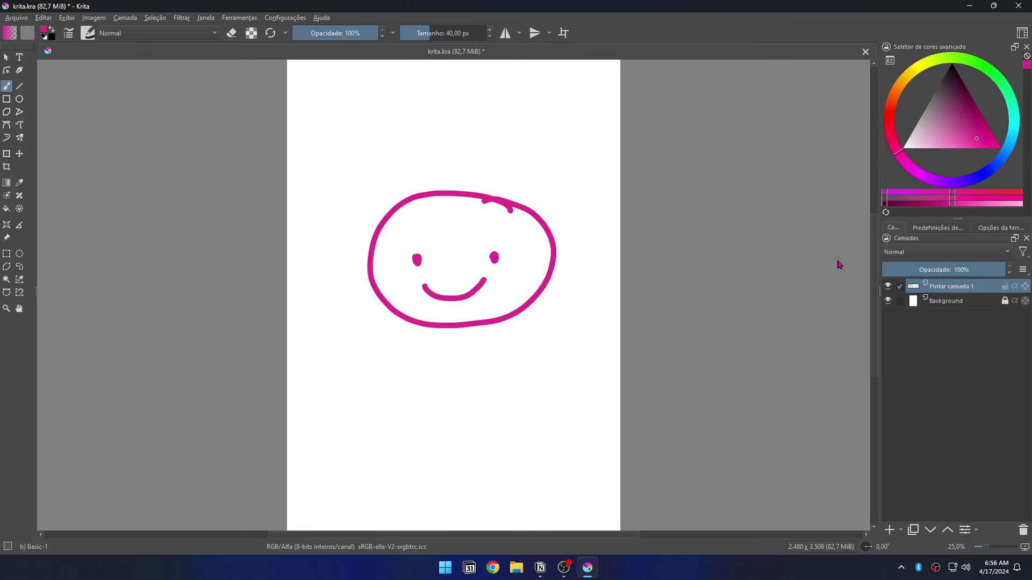
{"action": "left_click", "coordinate": [996, 228]}
{"action": "mouse_move", "coordinate": [996, 230]}
{"action": "left_mouse_down"}
{"action": "mouse_move", "coordinate": [1013, 242]}
{"action": "mouse_move", "coordinate": [941, 149]}
{"action": "mouse_move", "coordinate": [951, 140]}
{"action": "left_mouse_up"}
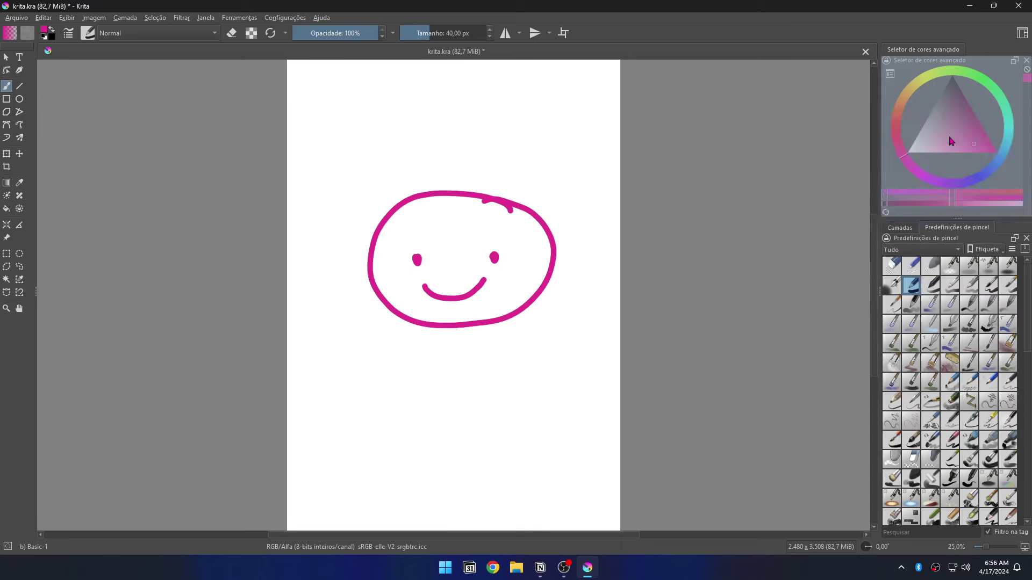
Group tool options with the colour wheel and pull the brush presets docker out floating.
{"action": "left_click", "coordinate": [975, 51]}
{"action": "left_click", "coordinate": [935, 50]}
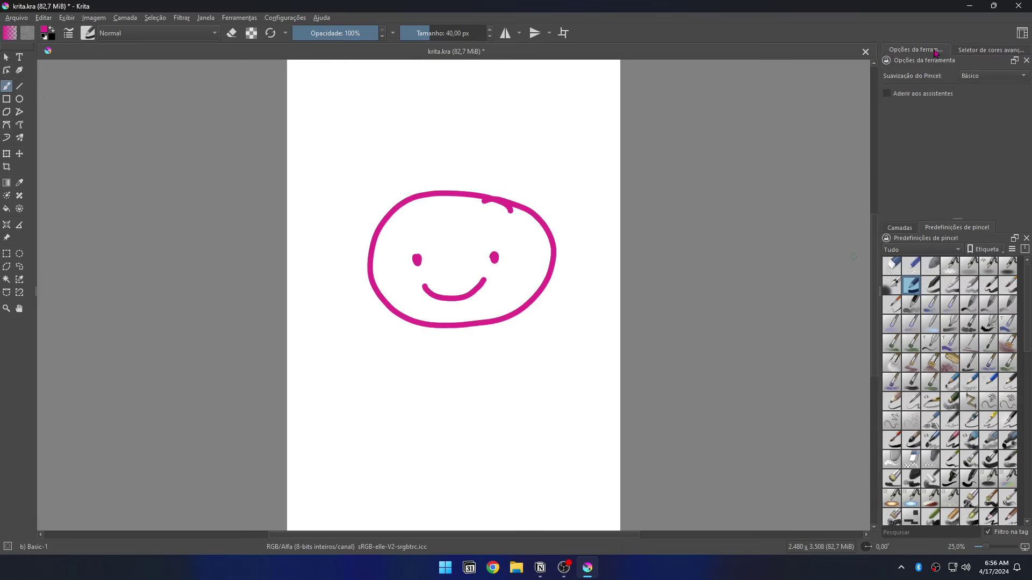
{"action": "left_click_drag", "start_coordinate": [918, 51], "coordinate": [986, 55]}
{"action": "left_click", "coordinate": [919, 53]}
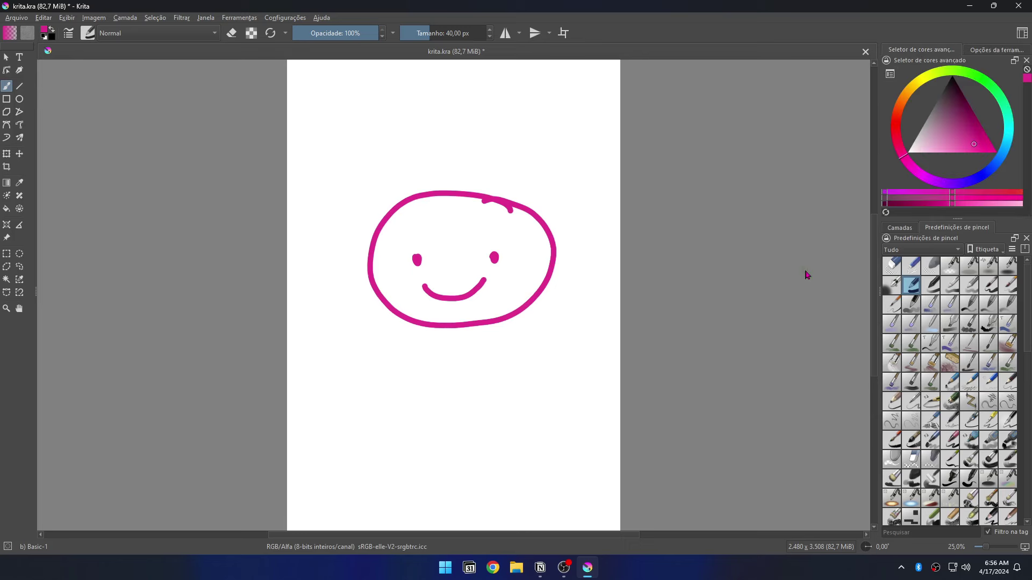
{"action": "mouse_move", "coordinate": [1012, 240]}
{"action": "left_mouse_down"}
{"action": "mouse_move", "coordinate": [220, 160]}
{"action": "mouse_move", "coordinate": [357, 69]}
{"action": "left_mouse_up"}
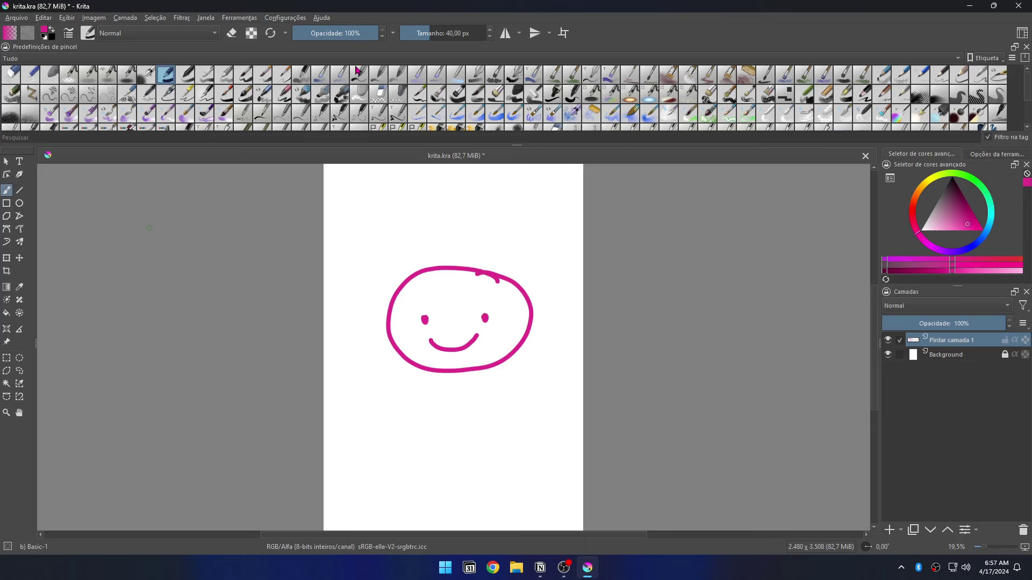
Tag the Quick circle huge brush with Meus favoritos.
{"action": "left_click_drag", "start_coordinate": [516, 145], "coordinate": [516, 64]}
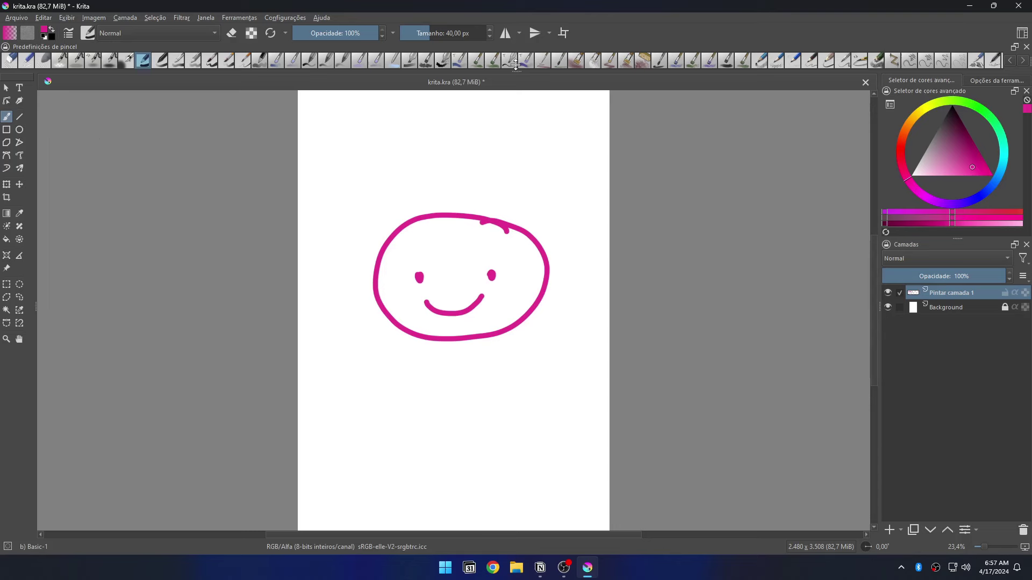
{"action": "left_click_drag", "start_coordinate": [516, 64], "coordinate": [517, 161]}
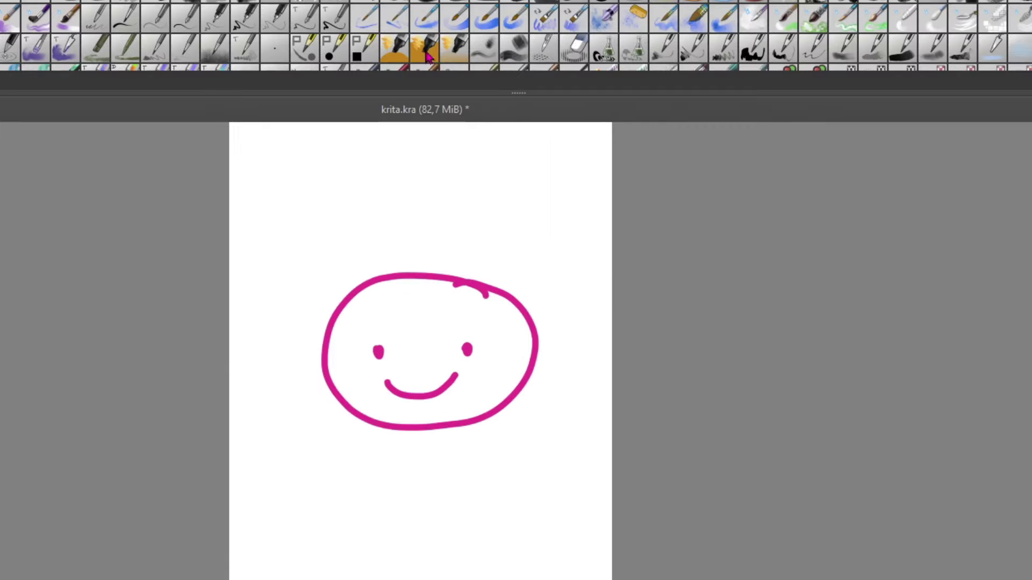
{"action": "right_click", "coordinate": [458, 134]}
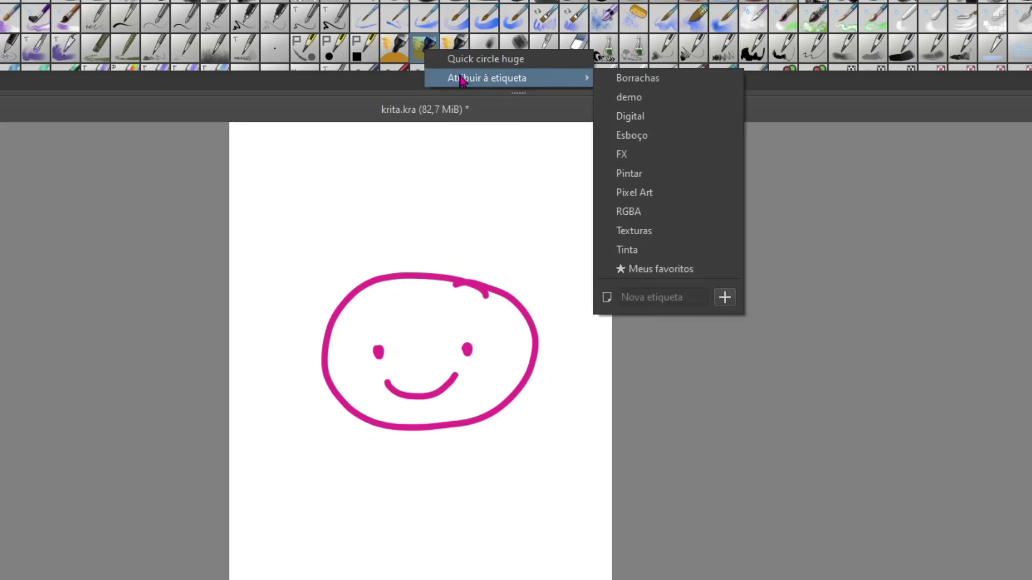
{"action": "mouse_move", "coordinate": [497, 151]}
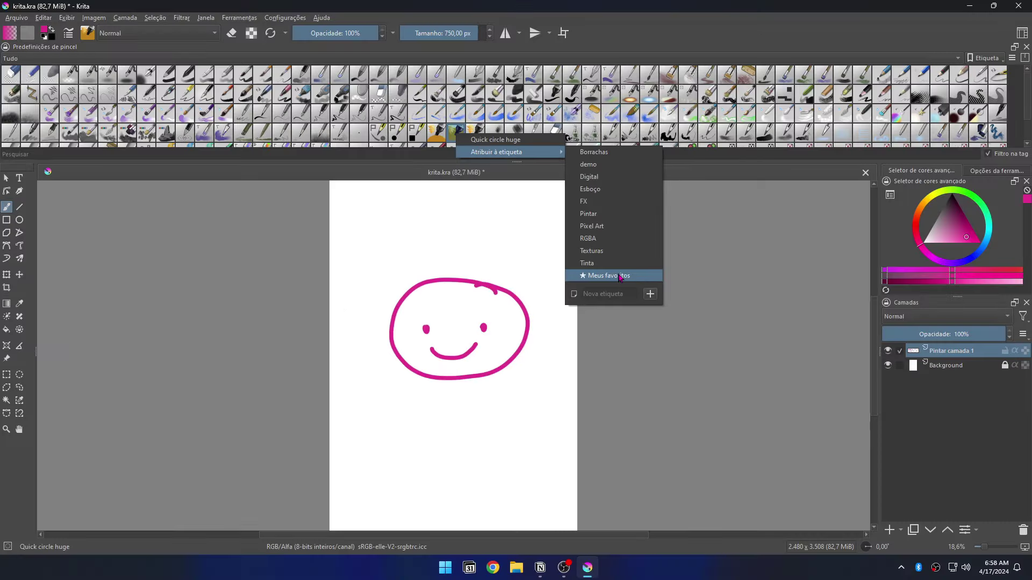
{"action": "left_click", "coordinate": [732, 234]}
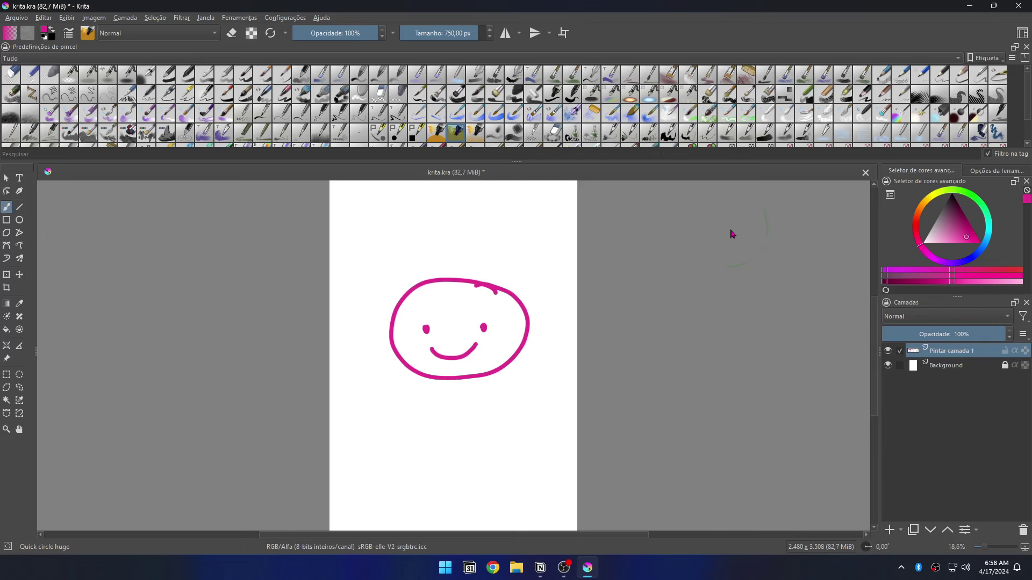
Filter presets to Meus favoritos, enlarge the icon size, and shrink the strip to one row.
{"action": "left_click", "coordinate": [114, 59]}
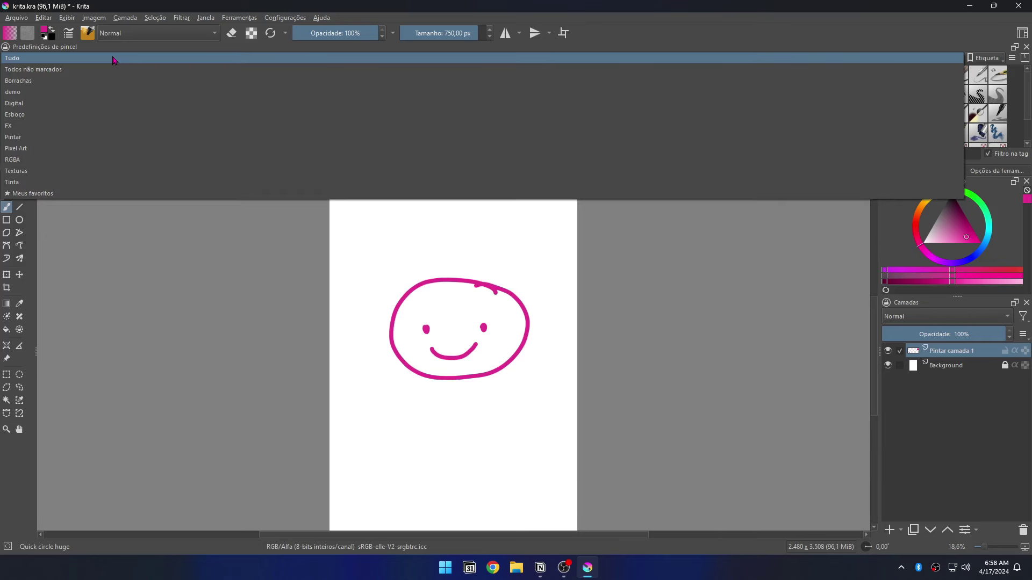
{"action": "left_click", "coordinate": [102, 194]}
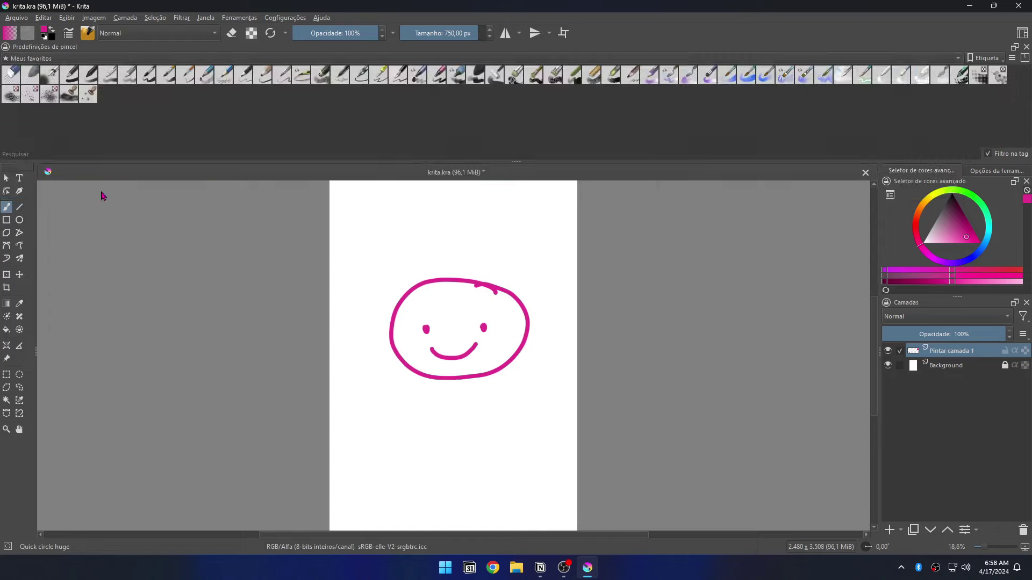
{"action": "left_click", "coordinate": [1011, 58]}
{"action": "mouse_move", "coordinate": [963, 116]}
{"action": "left_mouse_down"}
{"action": "mouse_move", "coordinate": [1012, 118]}
{"action": "mouse_move", "coordinate": [961, 117]}
{"action": "left_mouse_up"}
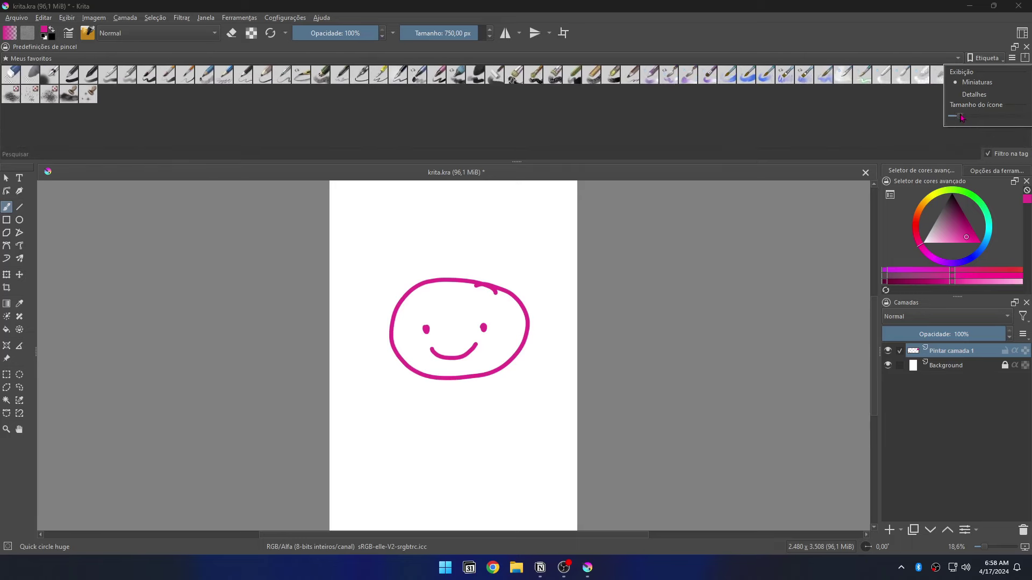
{"action": "left_click_drag", "start_coordinate": [516, 161], "coordinate": [526, 58]}
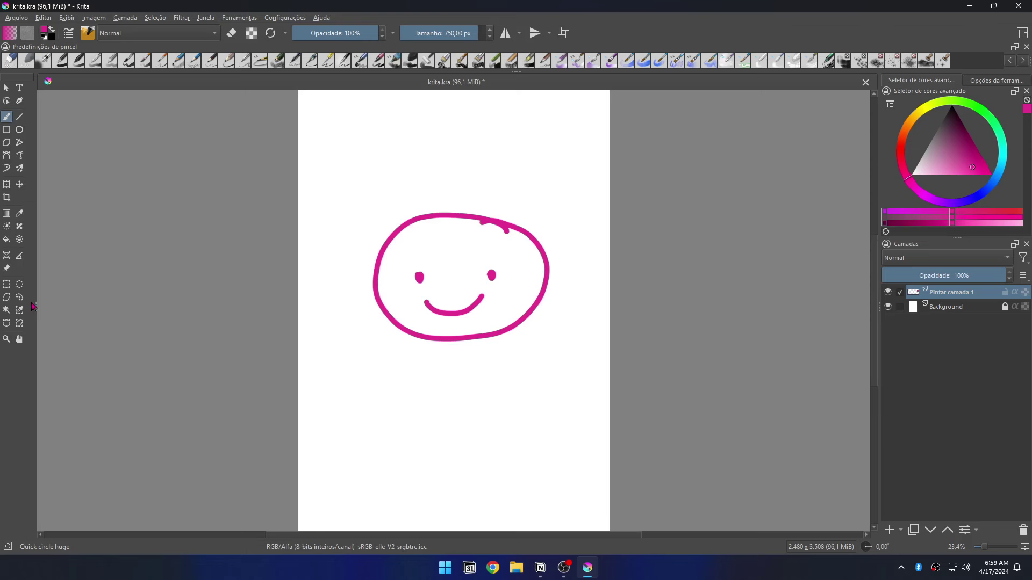
Narrow the toolbox toward a single column of tools.
{"action": "left_click_drag", "start_coordinate": [35, 304], "coordinate": [16, 304]}
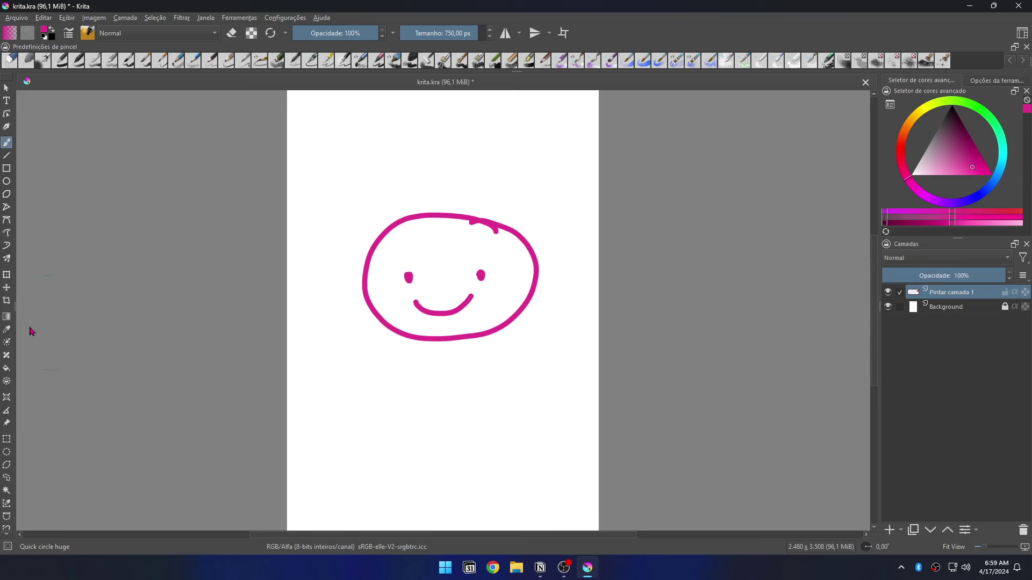
{"action": "scroll", "coordinate": [7, 339], "scroll_direction": "down", "scroll_amount": 2}
{"action": "scroll", "coordinate": [7, 341], "scroll_direction": "up", "scroll_amount": 2}
{"action": "scroll", "coordinate": [7, 341], "scroll_direction": "down", "scroll_amount": 1}
{"action": "scroll", "coordinate": [8, 341], "scroll_direction": "up", "scroll_amount": 1}
Try a smaller, then a much larger toolbox icon size.
{"action": "right_click", "coordinate": [7, 341]}
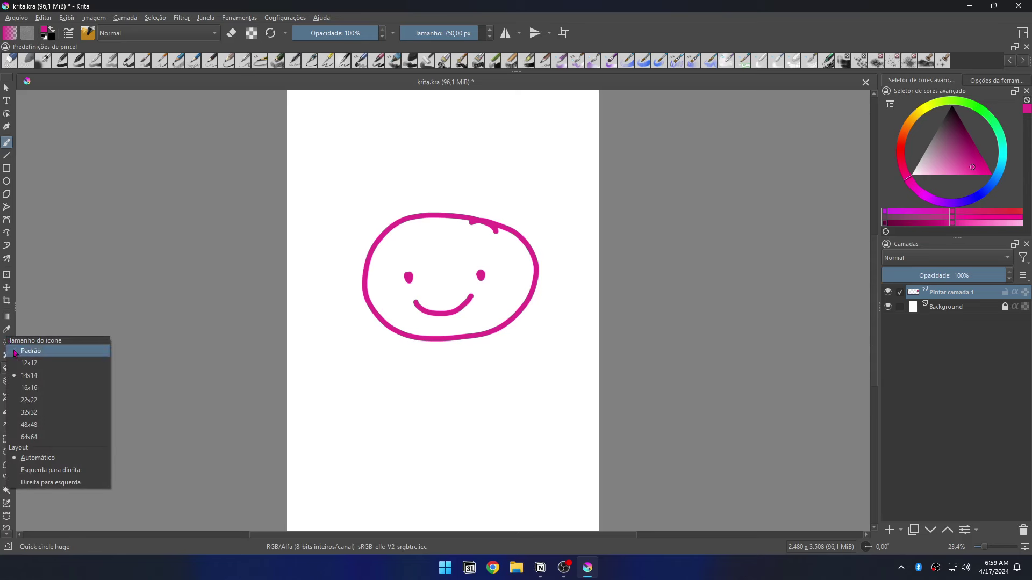
{"action": "left_click", "coordinate": [38, 363]}
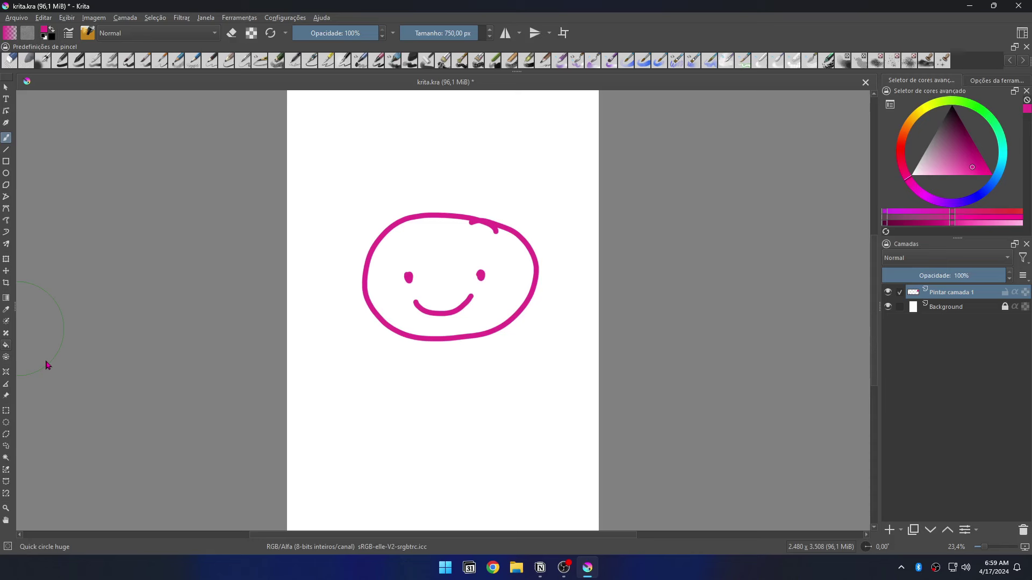
{"action": "right_click", "coordinate": [10, 365]}
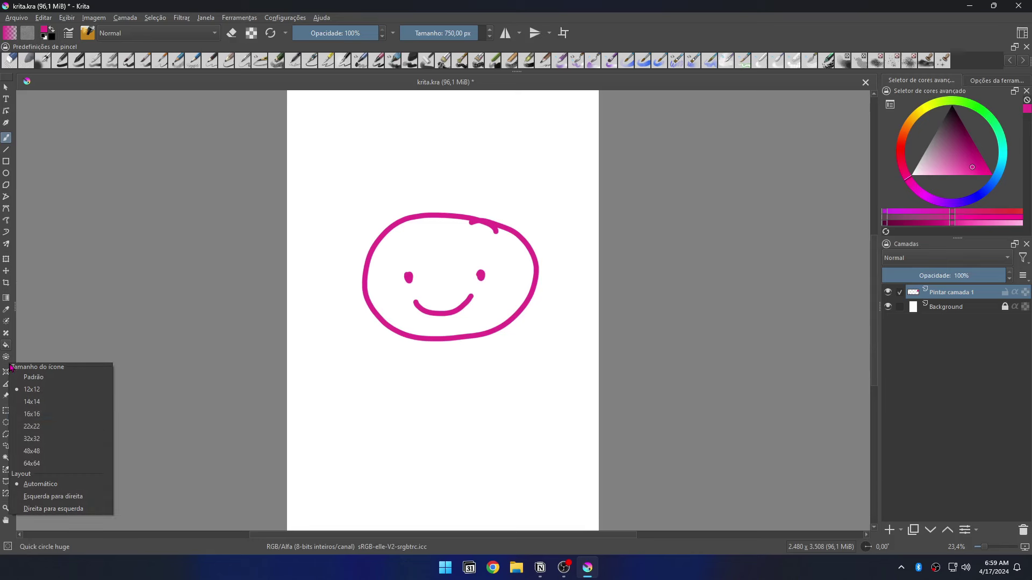
{"action": "left_click", "coordinate": [33, 438]}
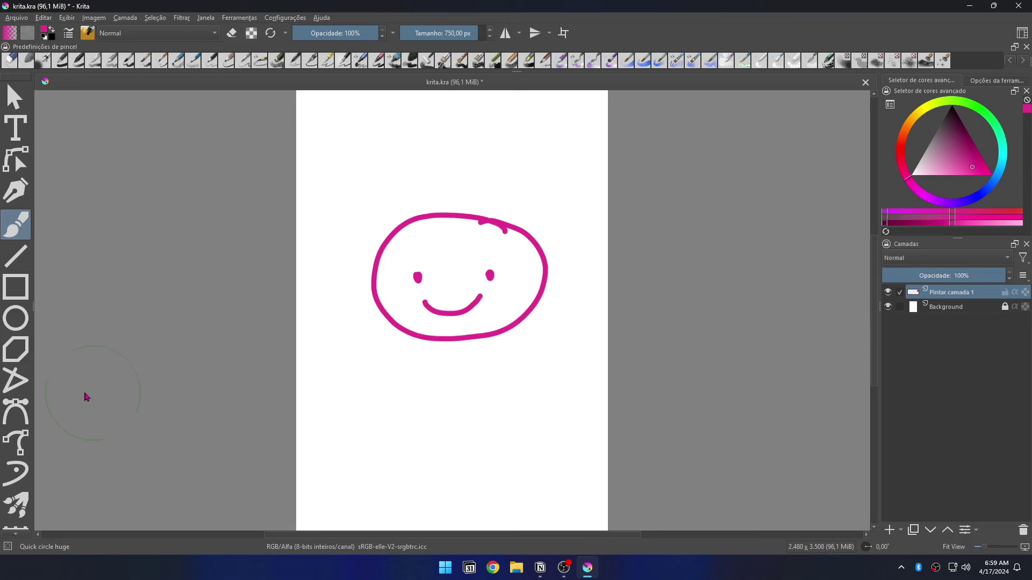
Set the toolbox icons back to a small size and narrow it to one column.
{"action": "right_click", "coordinate": [25, 342]}
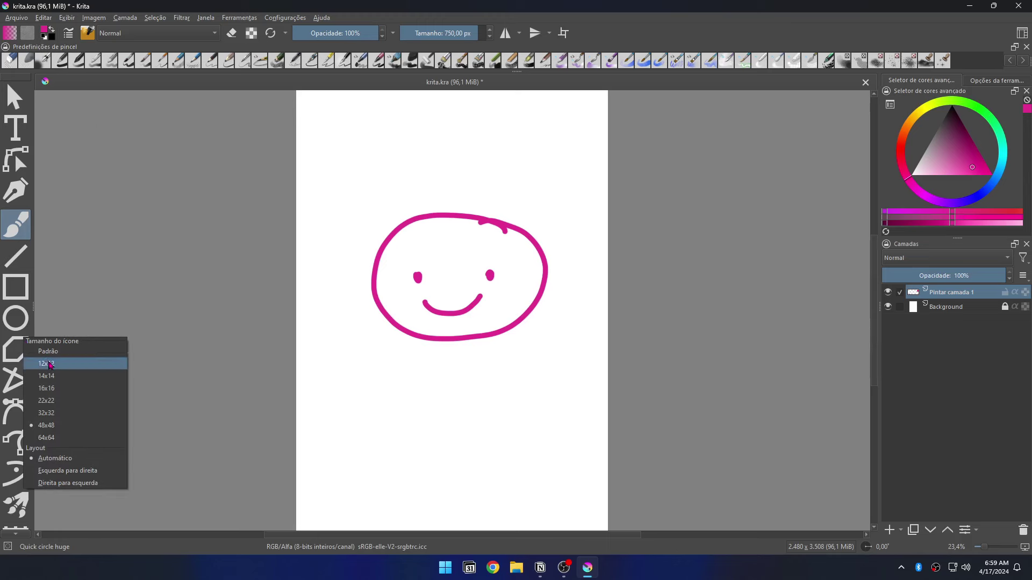
{"action": "left_click", "coordinate": [50, 376]}
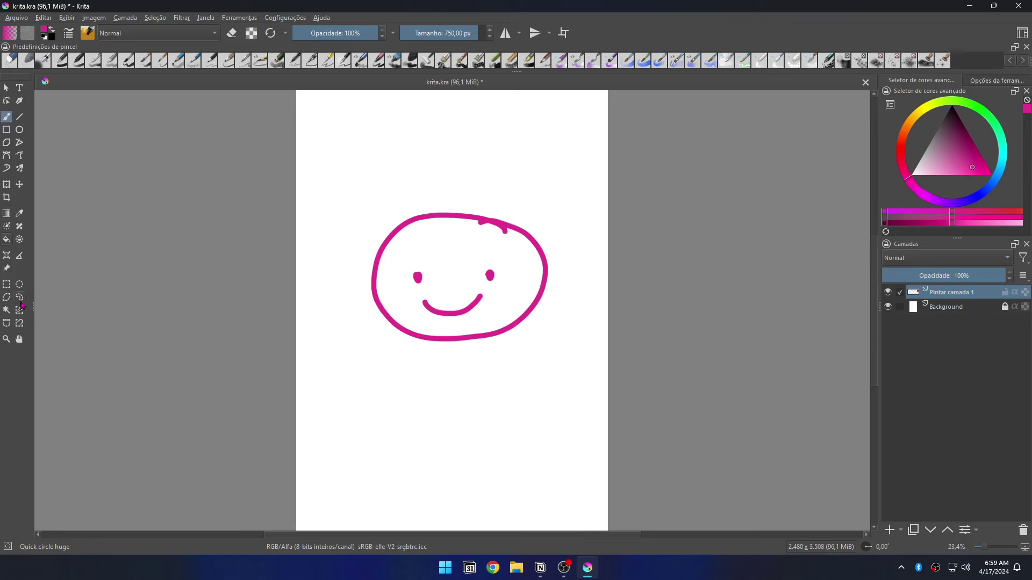
{"action": "right_click", "coordinate": [22, 304]}
{"action": "left_click", "coordinate": [37, 328]}
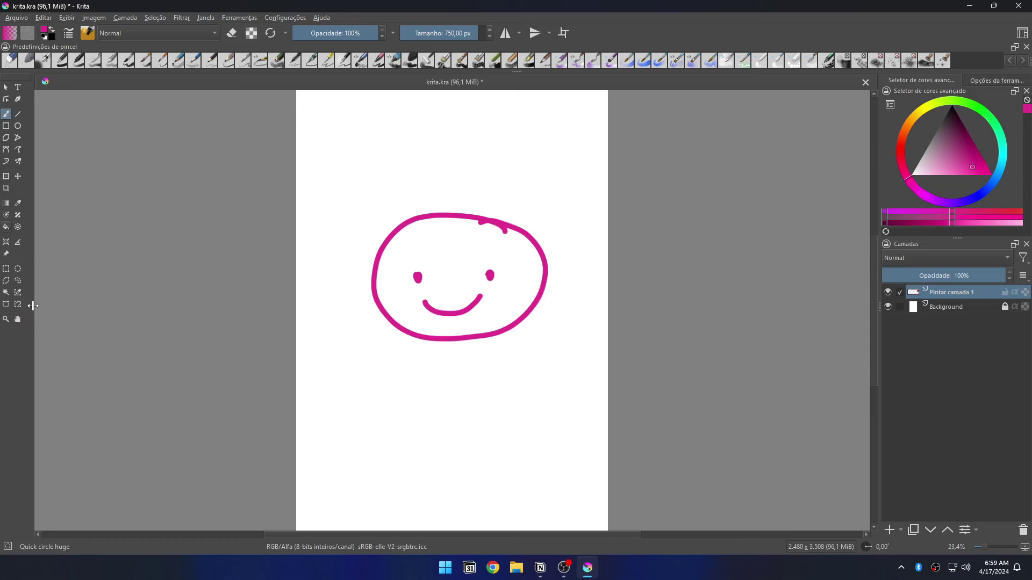
{"action": "left_click_drag", "start_coordinate": [33, 307], "coordinate": [11, 308]}
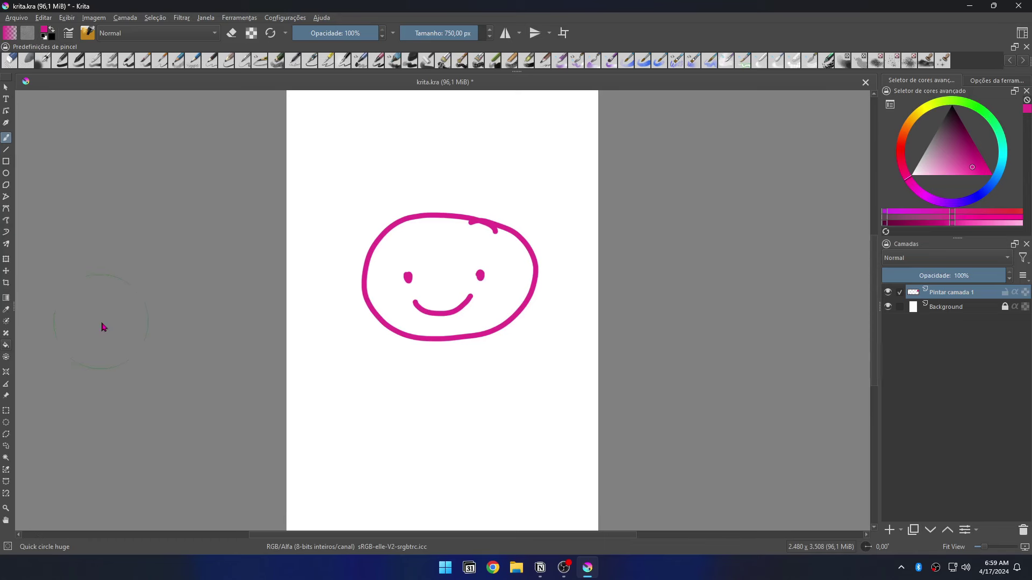
Add the Introdução overview docker and drag its top edge up to make it taller.
{"action": "left_click", "coordinate": [284, 18]}
{"action": "mouse_move", "coordinate": [301, 106]}
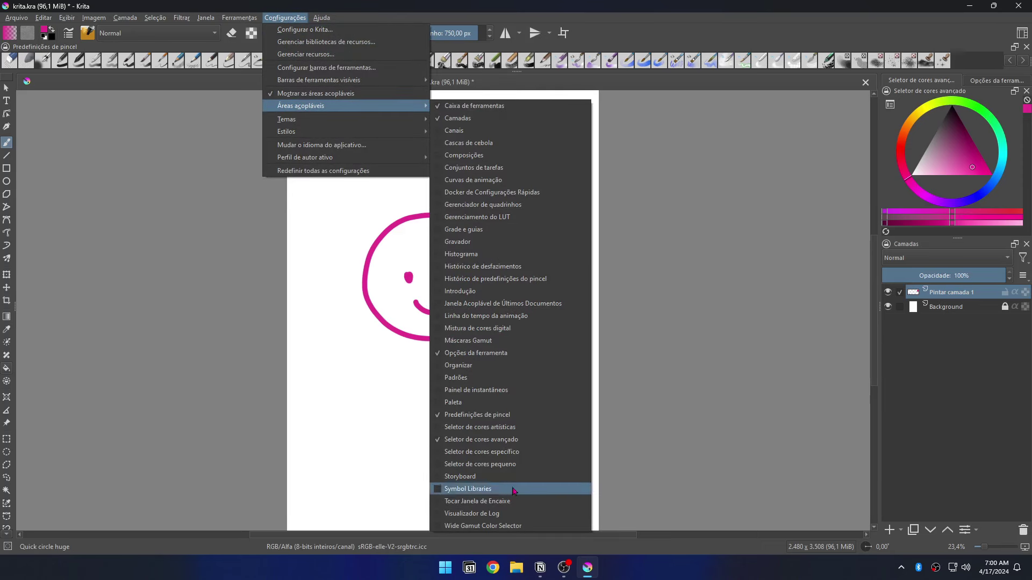
{"action": "left_click", "coordinate": [521, 291]}
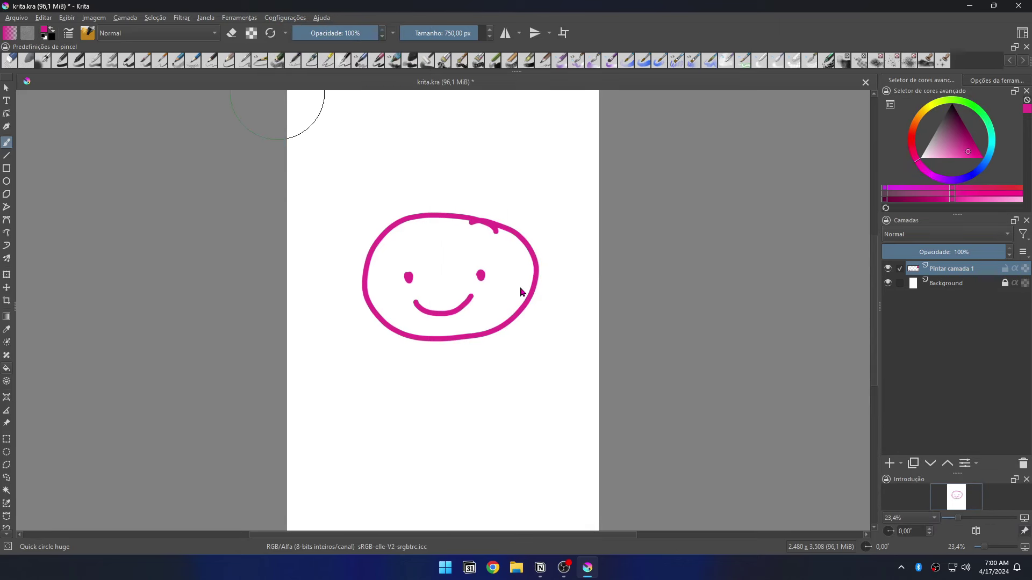
{"action": "left_click_drag", "start_coordinate": [957, 476], "coordinate": [960, 436]}
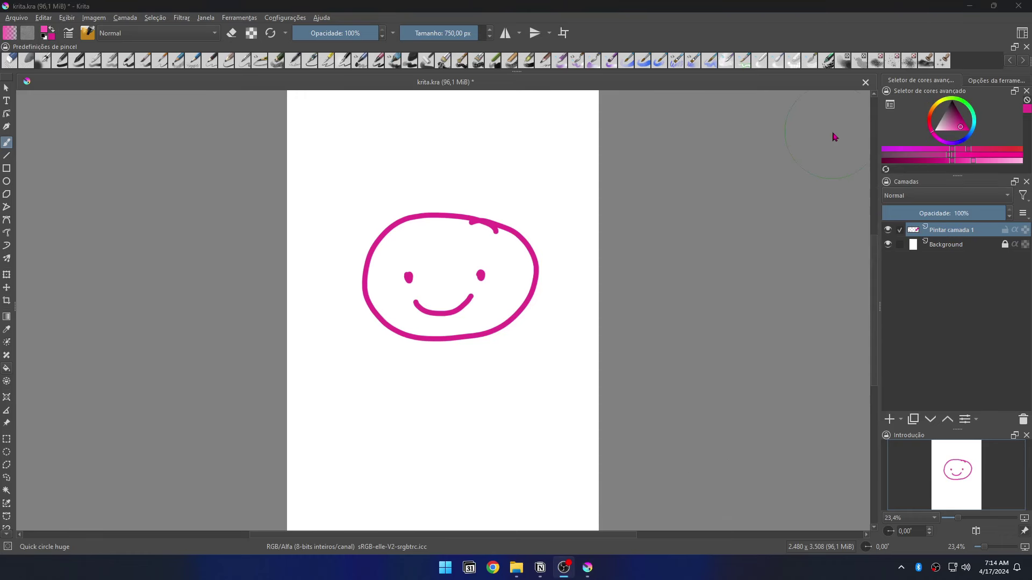
In the advanced colour selector settings, set the shade selector type to Não mostrar and confirm.
{"action": "left_click", "coordinate": [890, 104]}
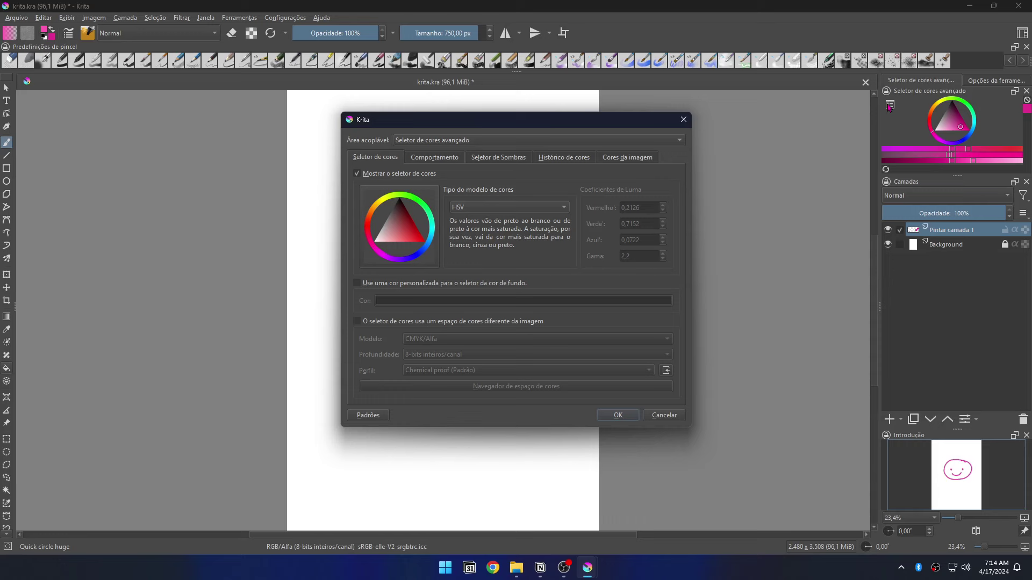
{"action": "left_click", "coordinate": [489, 155]}
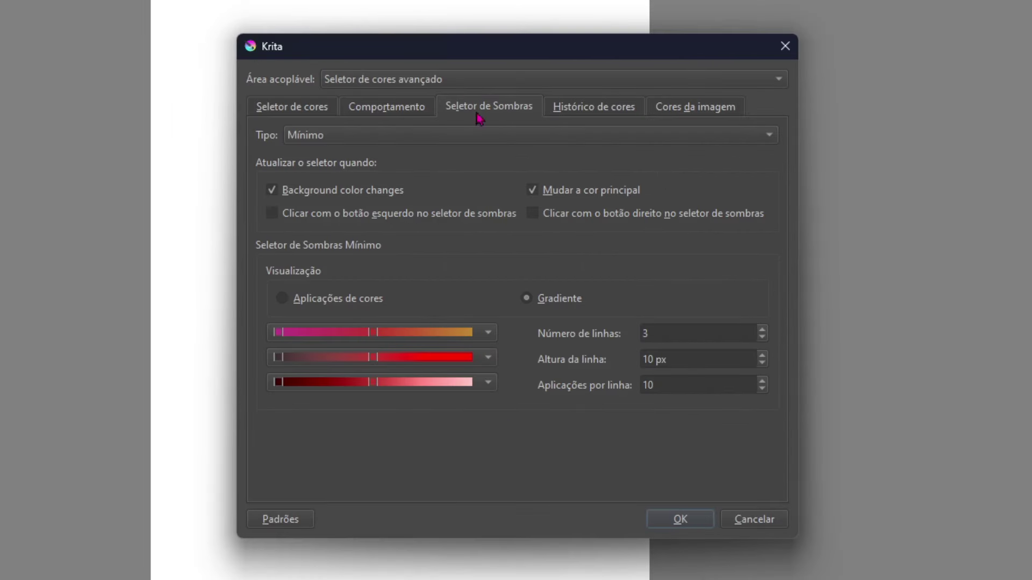
{"action": "left_click", "coordinate": [762, 338]}
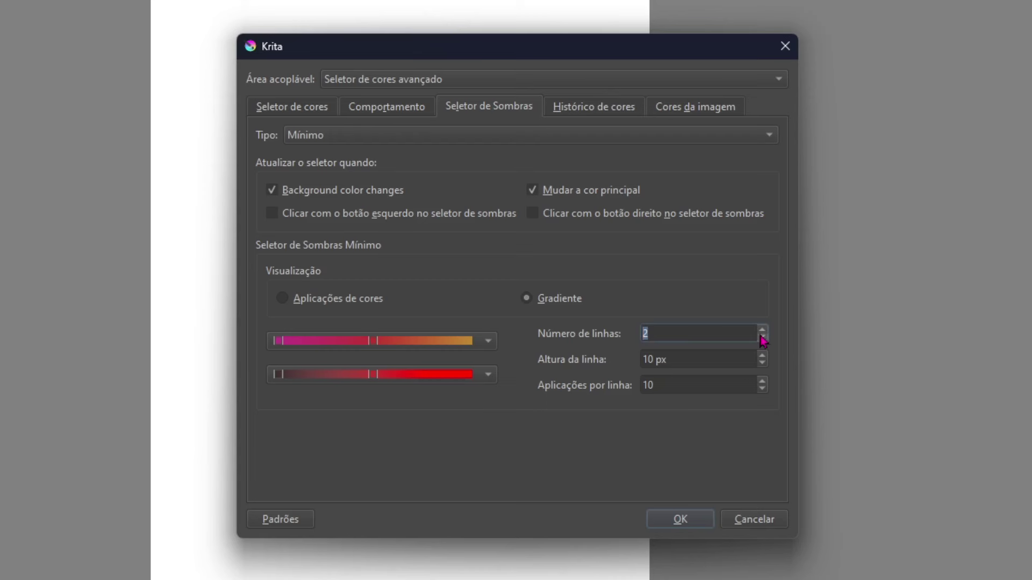
{"action": "left_click", "coordinate": [762, 337]}
{"action": "left_click", "coordinate": [281, 298]}
{"action": "left_click", "coordinate": [361, 137]}
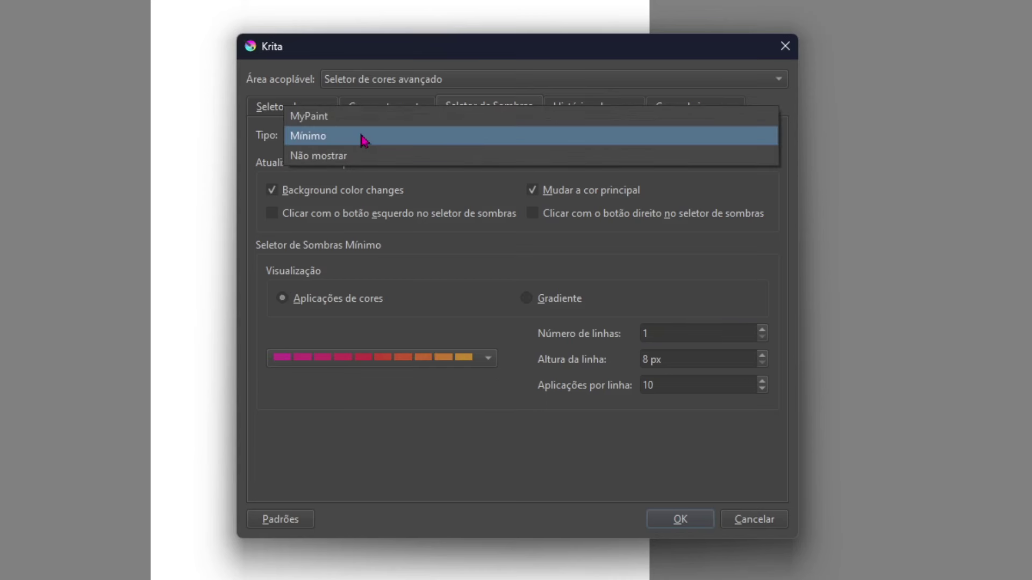
{"action": "left_click", "coordinate": [361, 161]}
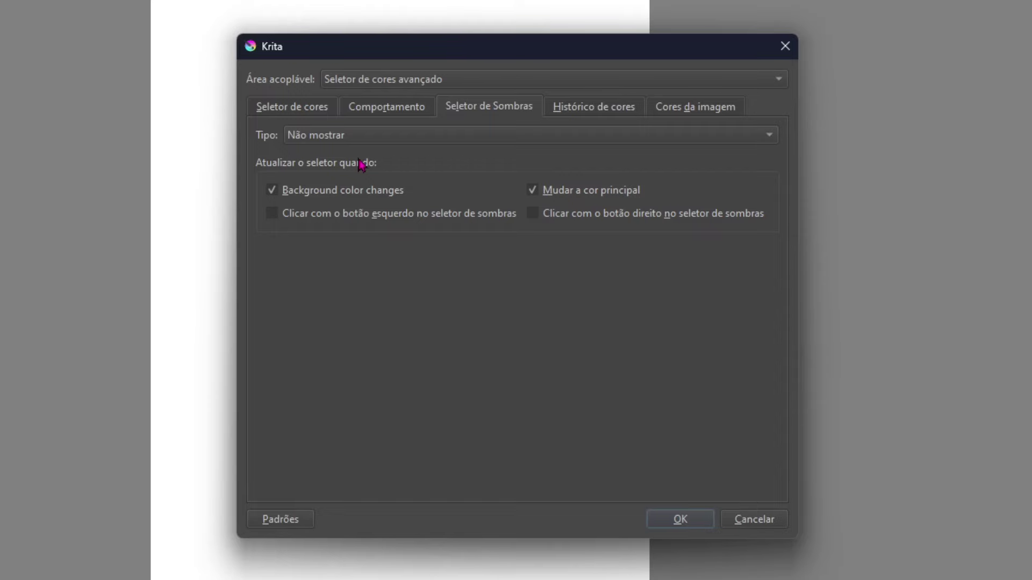
{"action": "left_click", "coordinate": [612, 417]}
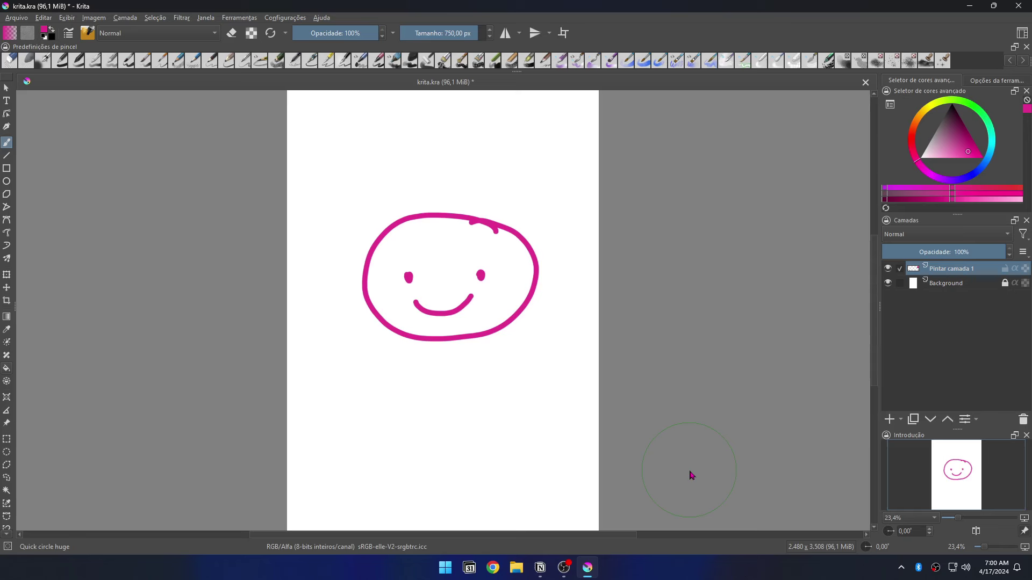
Save the current layout as a new workspace named 'Workspace Mack'.
{"action": "left_click", "coordinate": [1021, 33]}
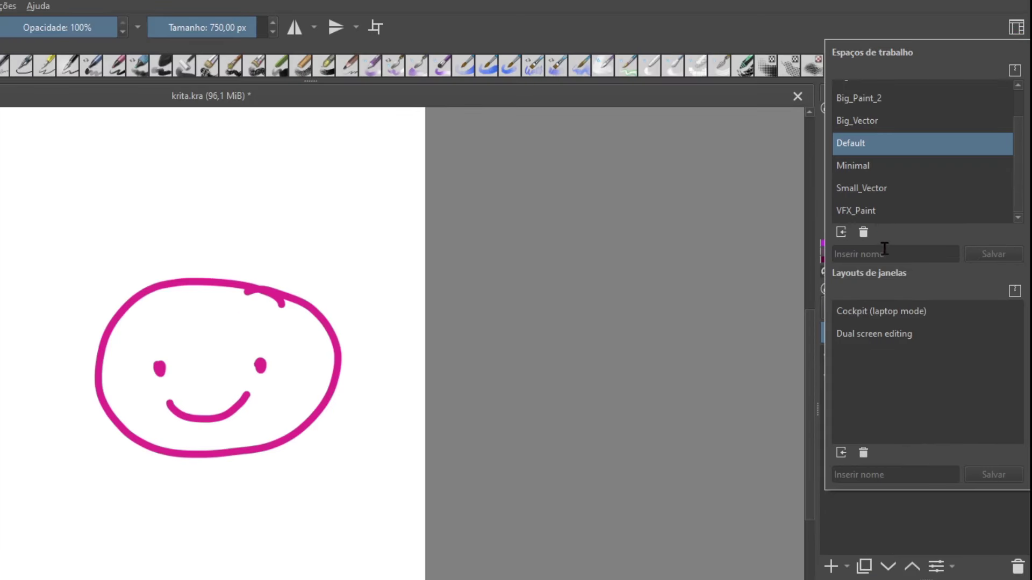
{"action": "left_click", "coordinate": [881, 252]}
{"action": "type", "text": "Workspace Mack"}
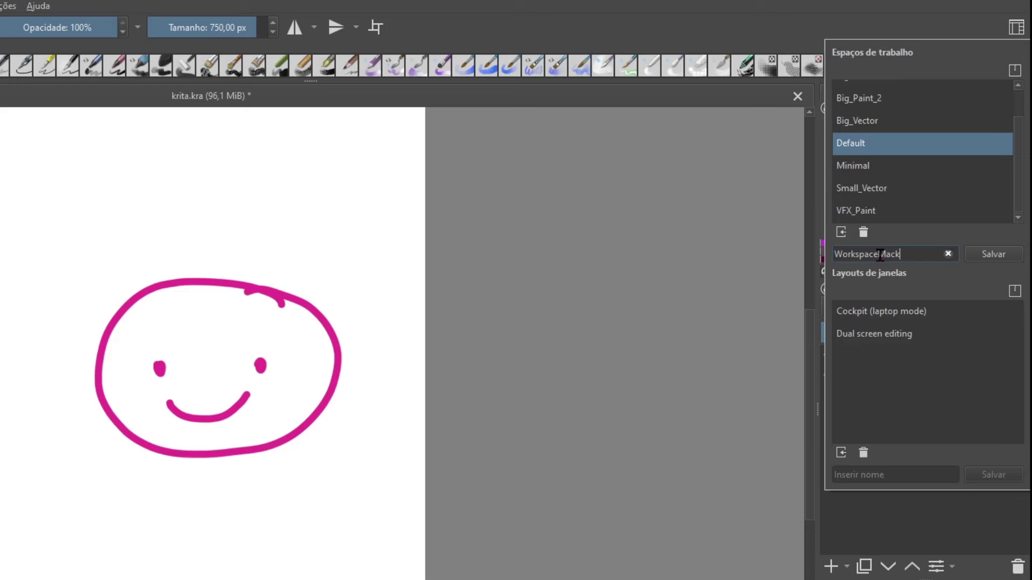
{"action": "left_click", "coordinate": [995, 258]}
Try the Big_Paint_2 workspace, switch back to WorkspaceMack, and open the resource manager.
{"action": "left_click", "coordinate": [957, 85]}
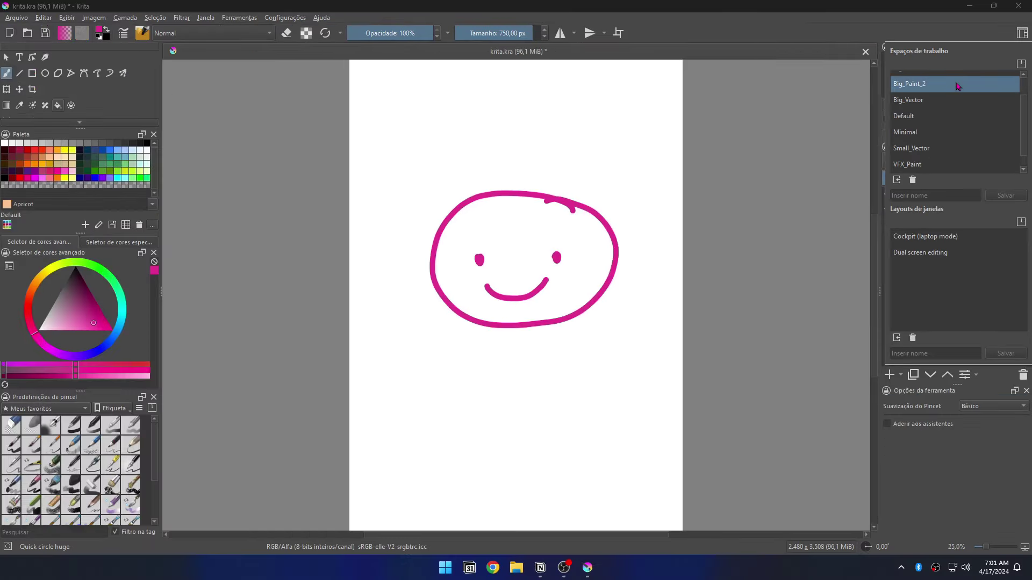
{"action": "scroll", "coordinate": [967, 124], "scroll_direction": "down", "scroll_amount": 1}
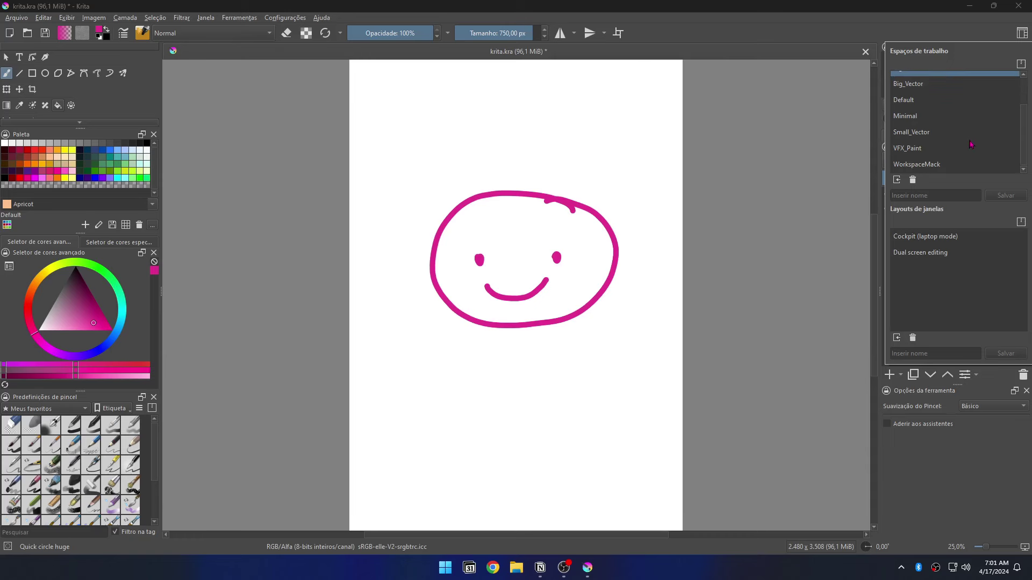
{"action": "left_click", "coordinate": [937, 164]}
{"action": "left_click", "coordinate": [729, 235]}
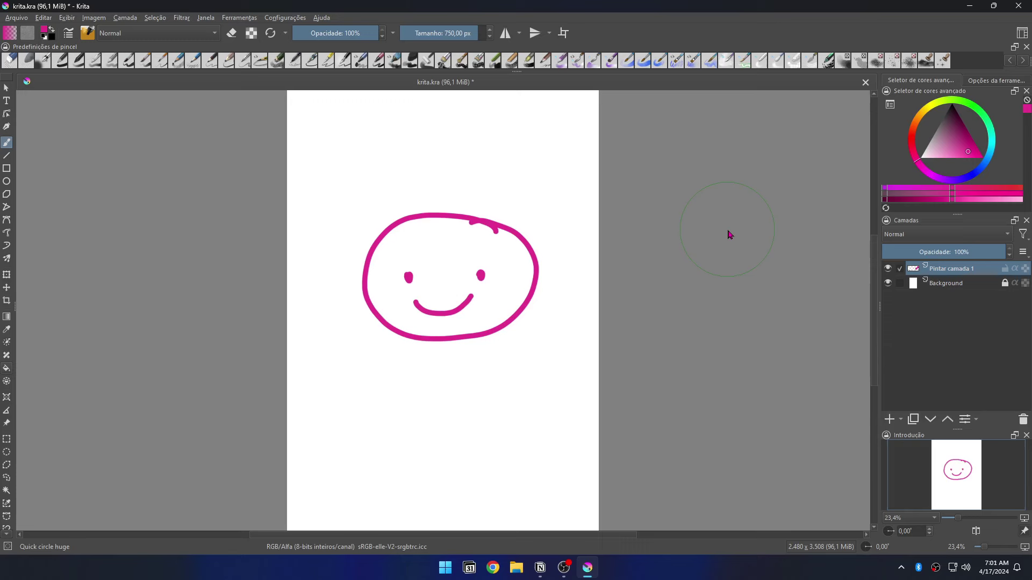
{"action": "left_click", "coordinate": [289, 20]}
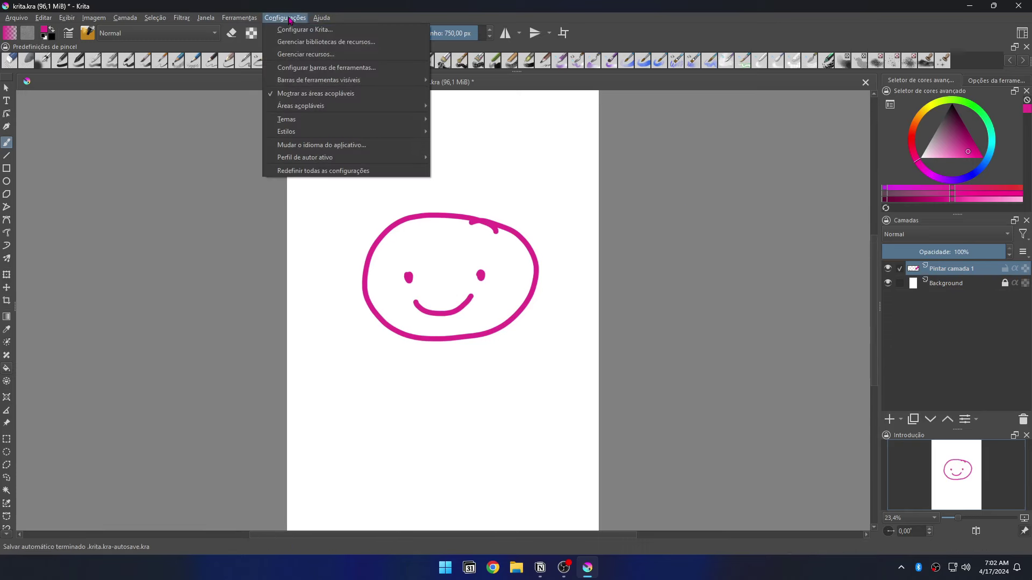
{"action": "left_click", "coordinate": [356, 55]}
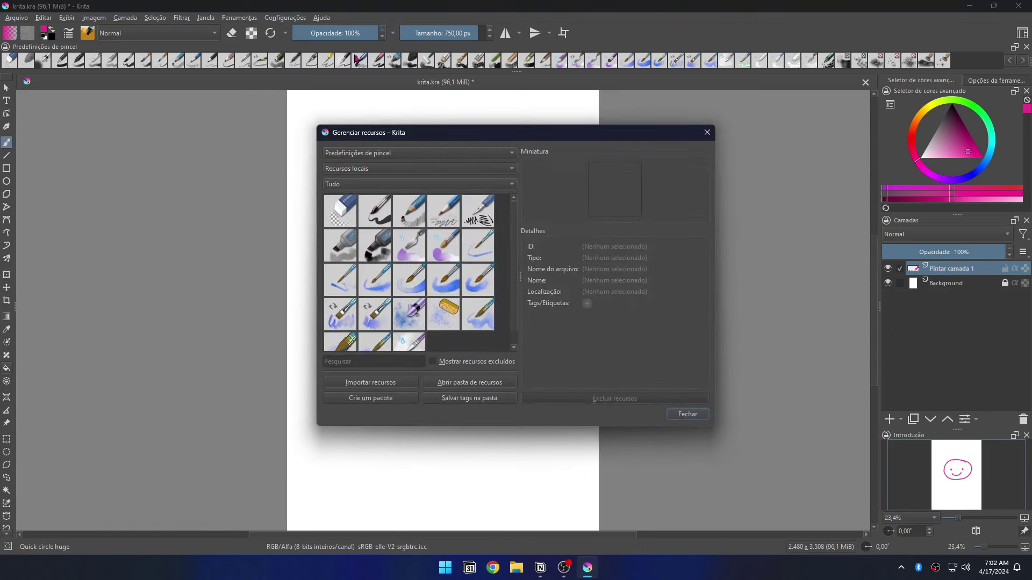
Locate WorkspaceMack.kws in Krita's workspaces resource folder in File Explorer, then return to Krita.
{"action": "left_click", "coordinate": [503, 386]}
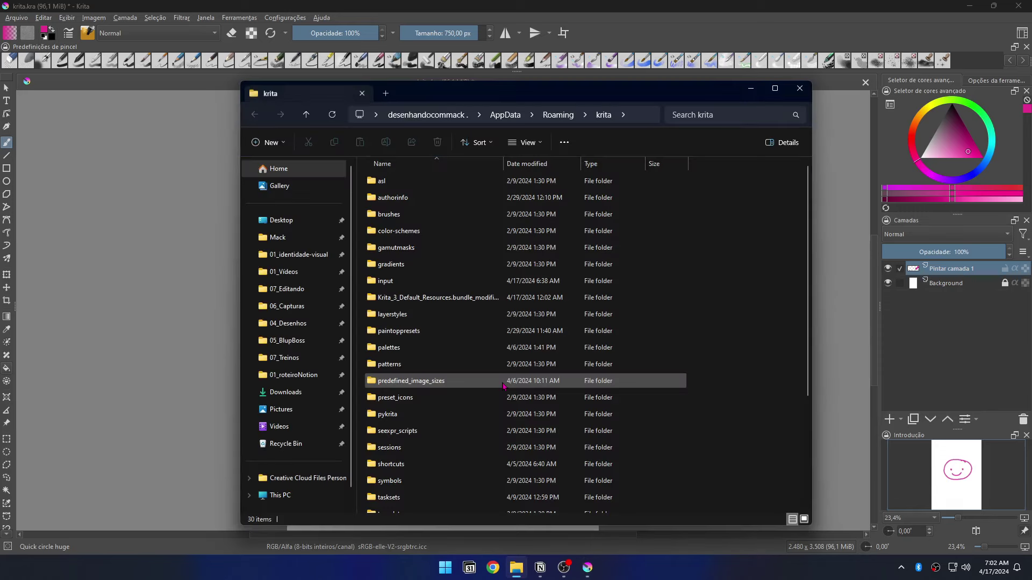
{"action": "scroll", "coordinate": [510, 378], "scroll_direction": "down", "scroll_amount": 3}
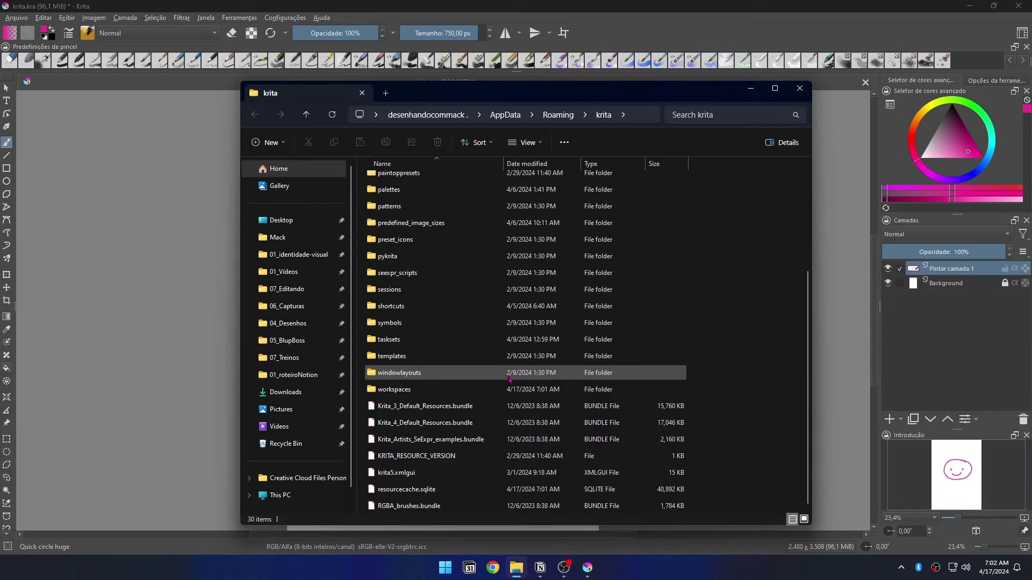
{"action": "double_click", "coordinate": [474, 391]}
{"action": "left_click", "coordinate": [445, 202]}
{"action": "mouse_move", "coordinate": [407, 198]}
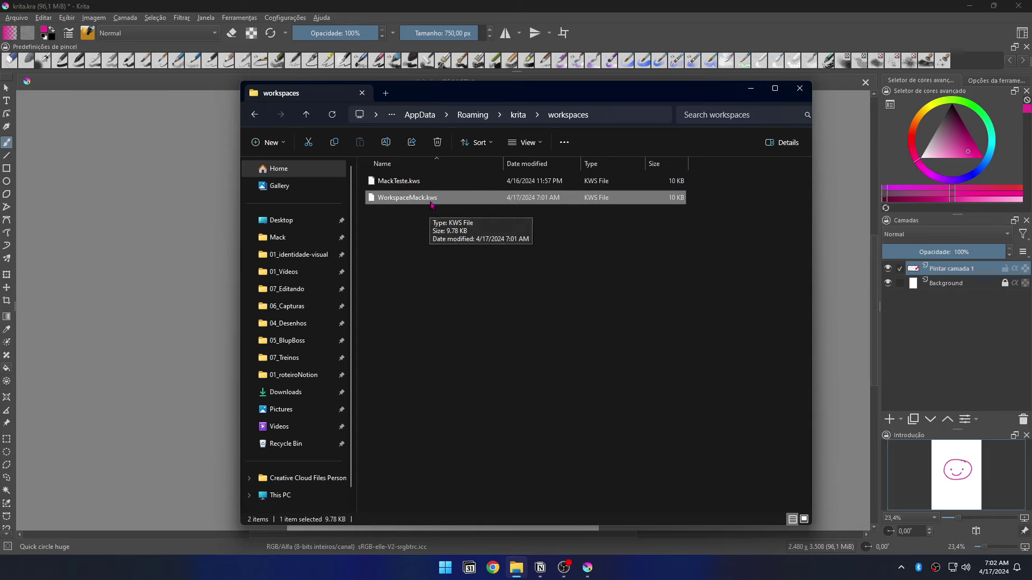
{"action": "key", "text": "alt+Tab"}
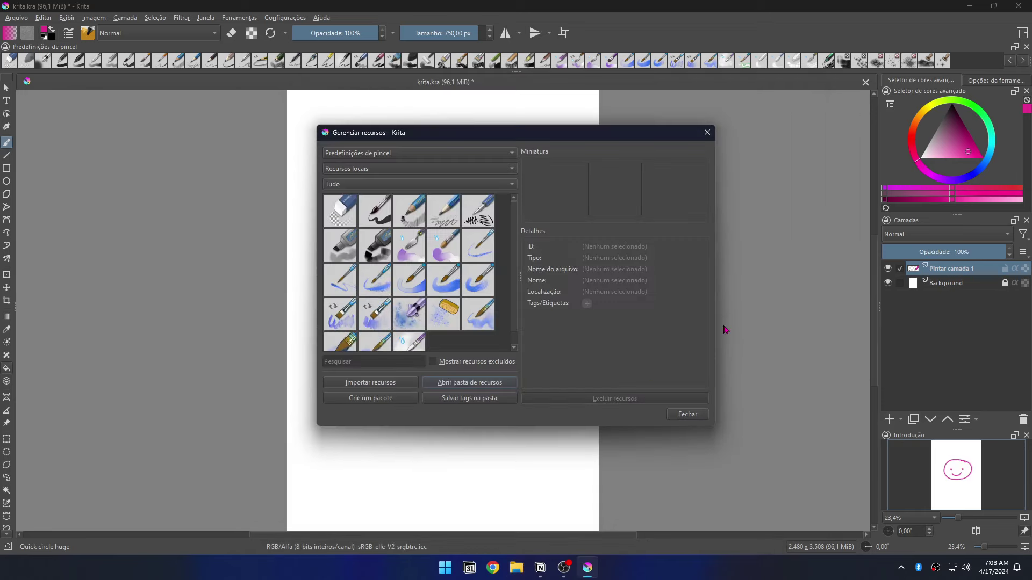
Import WorkspaceMack.kws from the Desktop as a resource and check the saved workspaces list.
{"action": "left_click", "coordinate": [355, 383]}
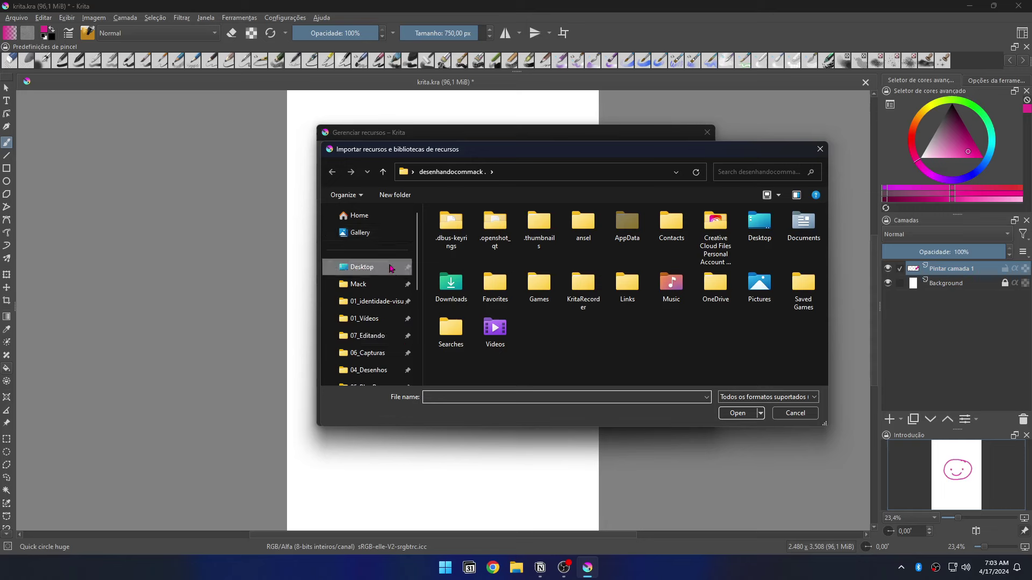
{"action": "left_click", "coordinate": [360, 266]}
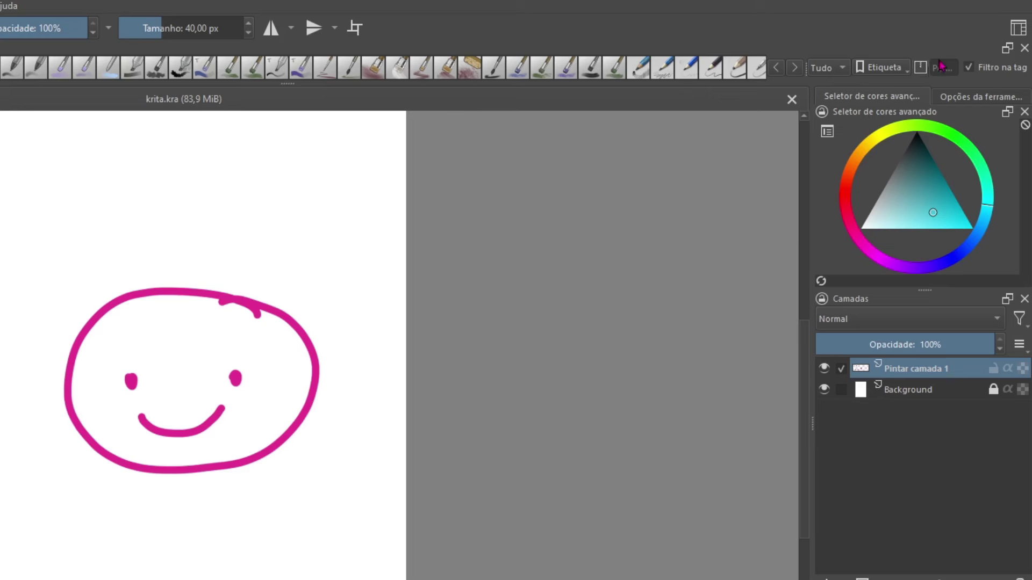
{"action": "left_click", "coordinate": [1018, 30]}
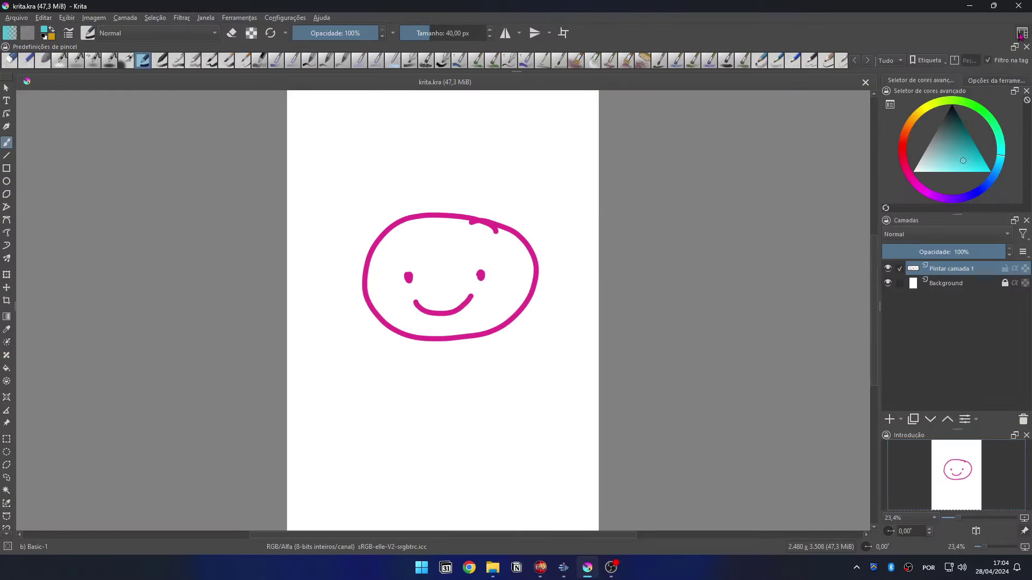
{"action": "left_click", "coordinate": [1021, 36]}
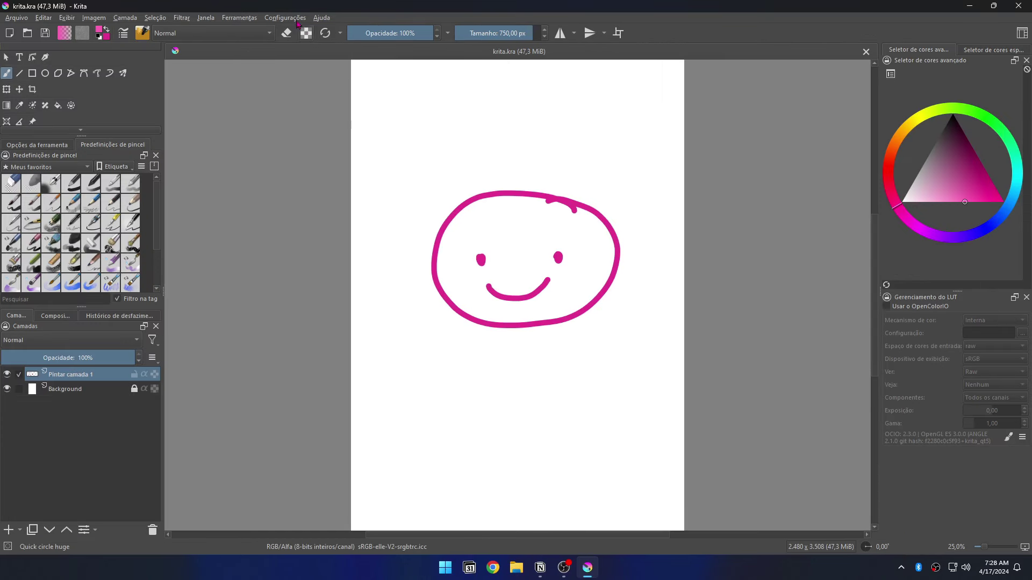
Delete WorkspaceMack.kws from Krita's workspaces resource folder, then close Explorer and the resource manager.
{"action": "left_click", "coordinate": [295, 18]}
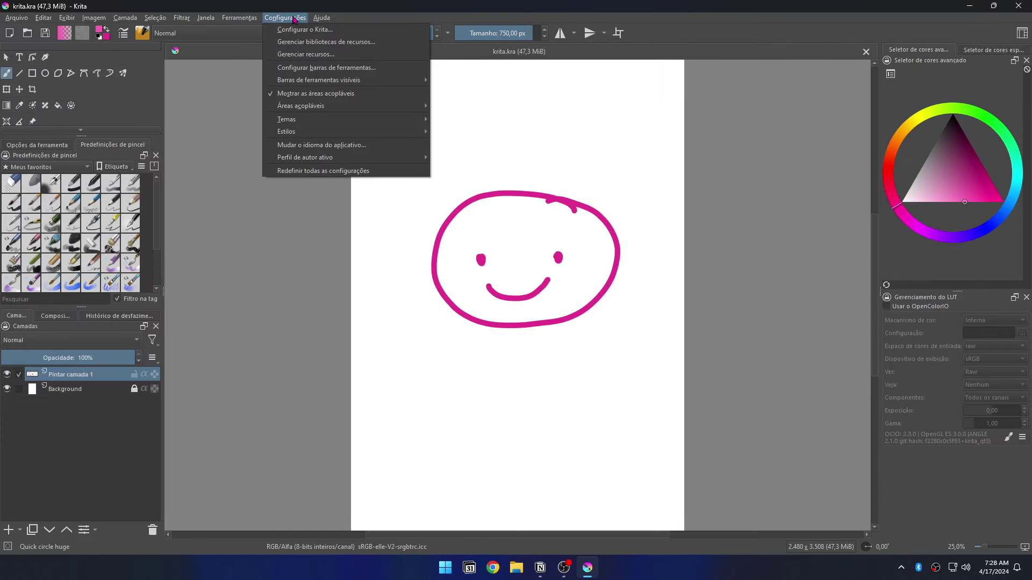
{"action": "left_click", "coordinate": [305, 54]}
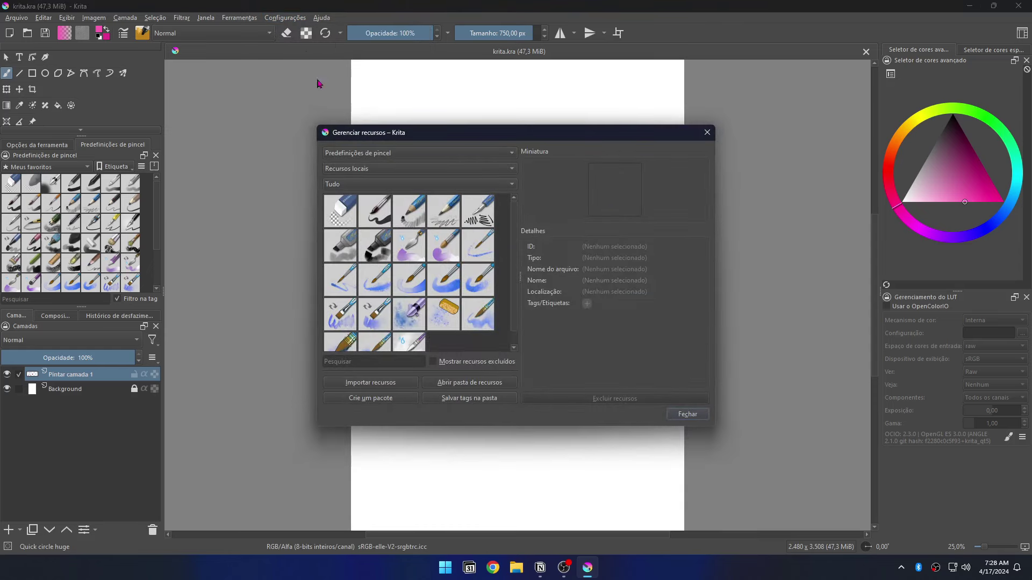
{"action": "left_click", "coordinate": [453, 382]}
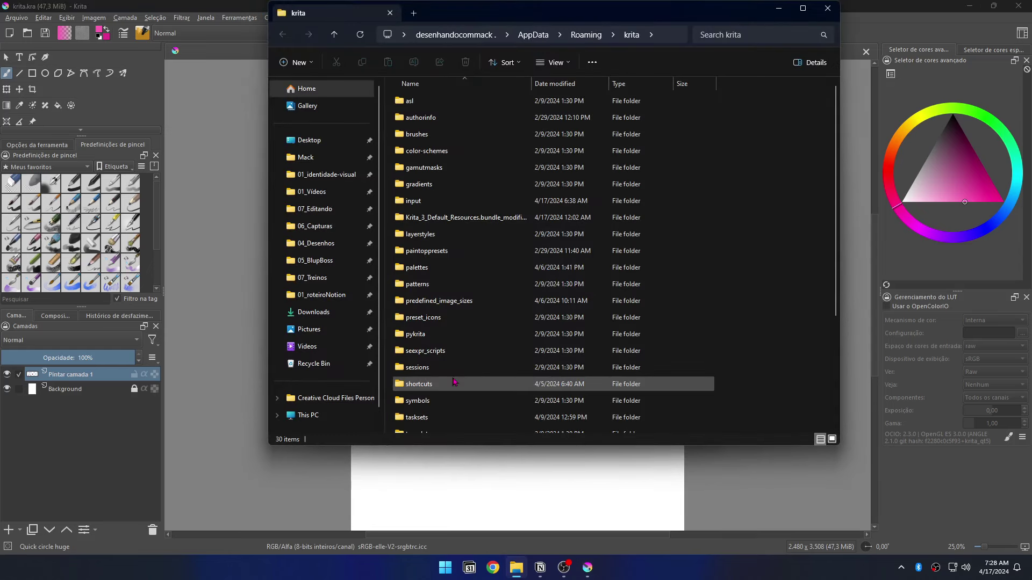
{"action": "scroll", "coordinate": [453, 382], "scroll_direction": "down", "scroll_amount": 3}
{"action": "double_click", "coordinate": [451, 309]}
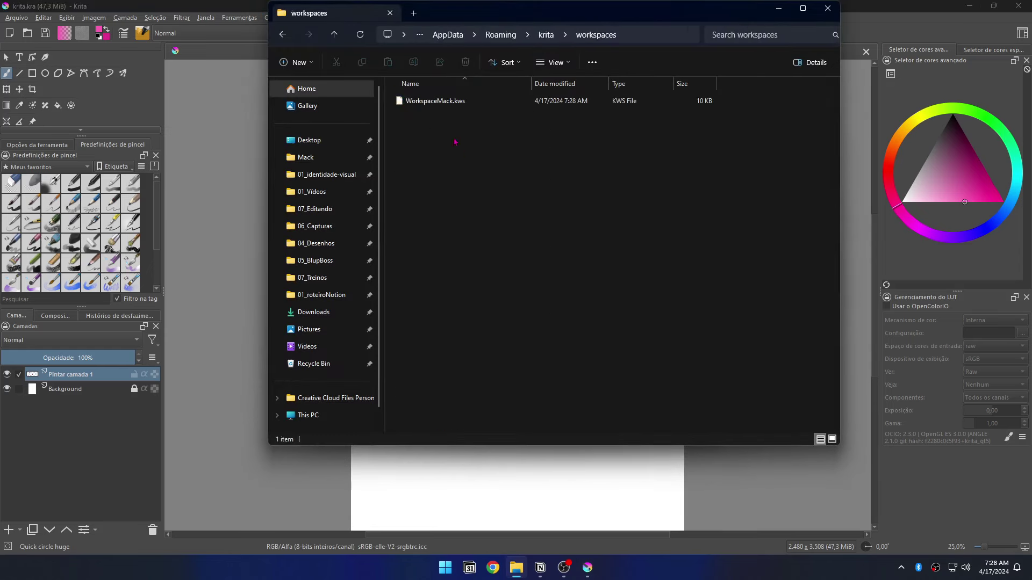
{"action": "left_click", "coordinate": [430, 101]}
{"action": "key", "text": "Delete"}
{"action": "left_click", "coordinate": [827, 8]}
{"action": "key", "text": "Escape"}
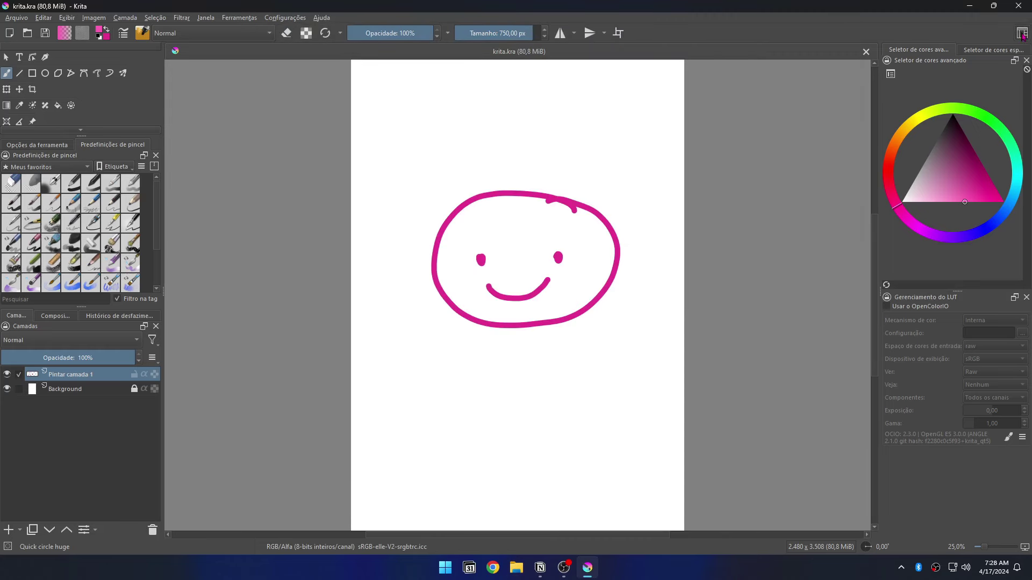
Import Desktop\WorkspaceMack.kws from the Workspaces popup and check whether it appears in the list.
{"action": "left_click", "coordinate": [1022, 33]}
{"action": "scroll", "coordinate": [962, 150], "scroll_direction": "up", "scroll_amount": 1}
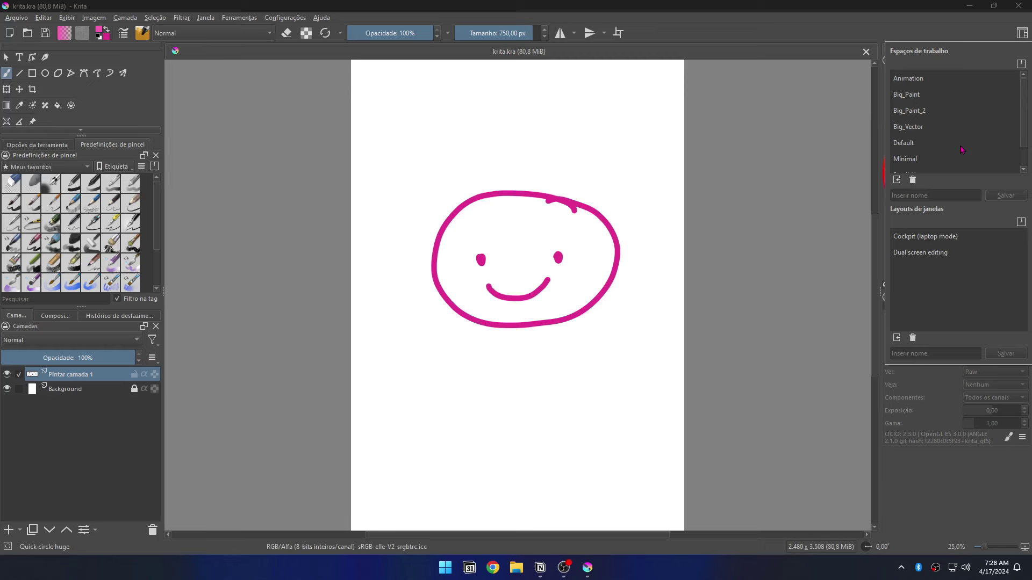
{"action": "scroll", "coordinate": [961, 150], "scroll_direction": "down", "scroll_amount": 1}
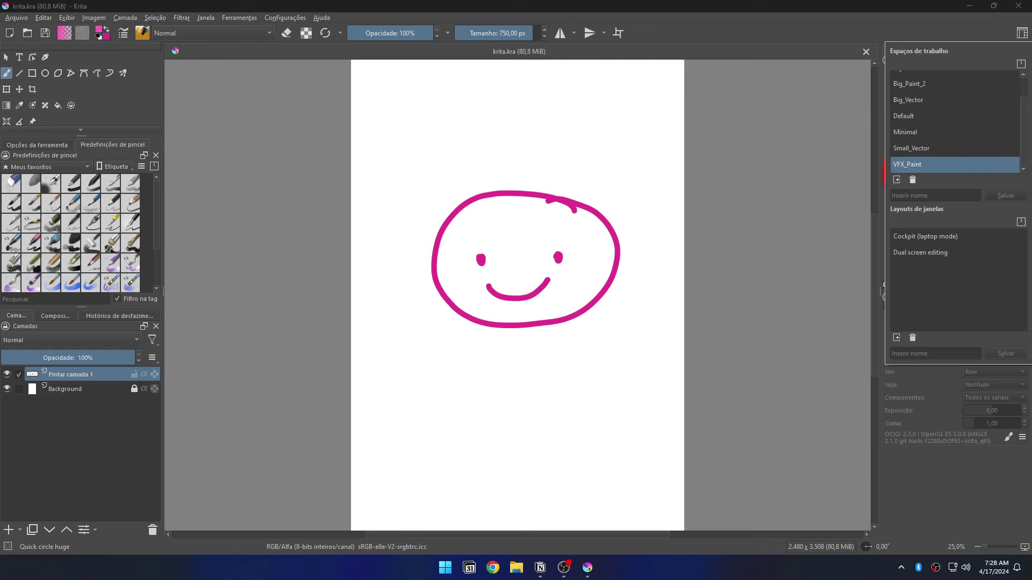
{"action": "left_click", "coordinate": [896, 180]}
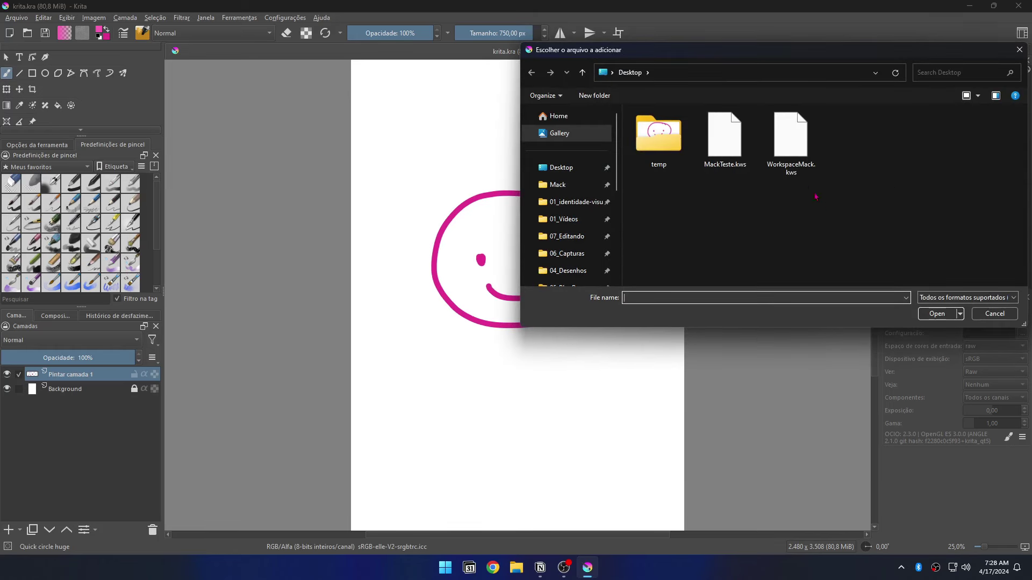
{"action": "left_click", "coordinate": [790, 143]}
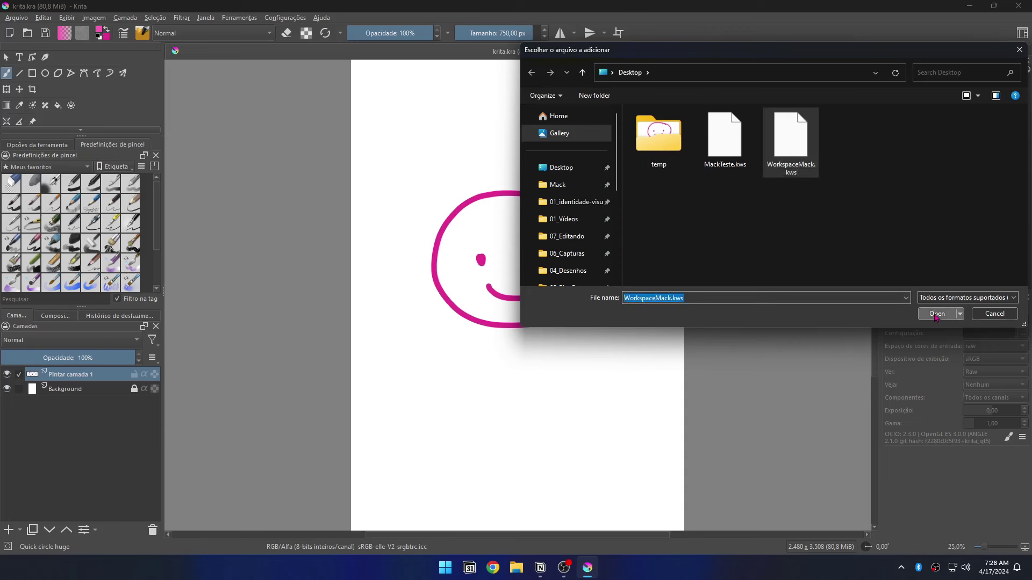
{"action": "left_click", "coordinate": [936, 316]}
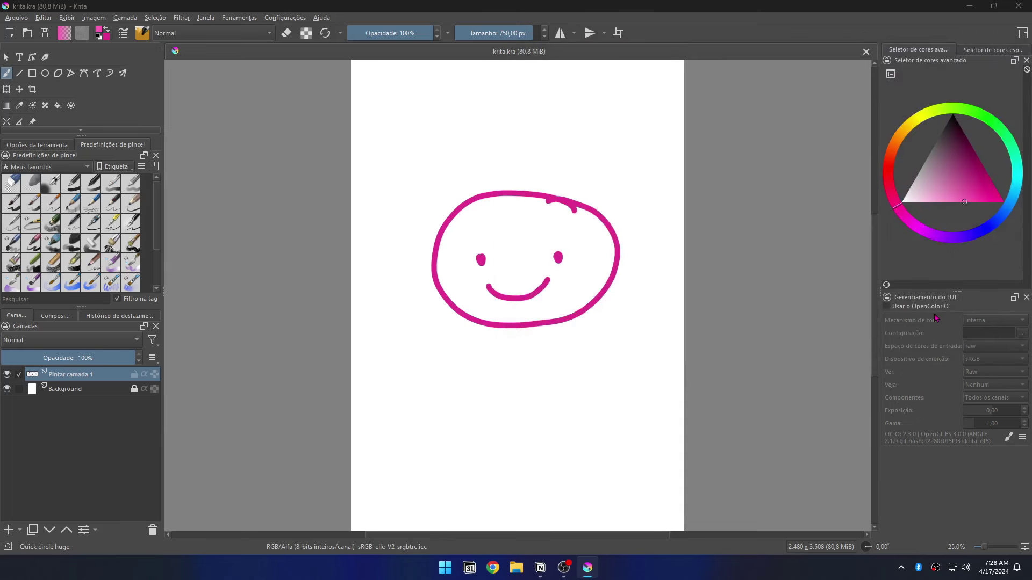
{"action": "left_click", "coordinate": [1022, 34]}
{"action": "mouse_move", "coordinate": [1020, 104]}
{"action": "left_mouse_down"}
{"action": "mouse_move", "coordinate": [1023, 129]}
{"action": "mouse_move", "coordinate": [1022, 85]}
{"action": "mouse_move", "coordinate": [1023, 135]}
{"action": "left_mouse_up"}
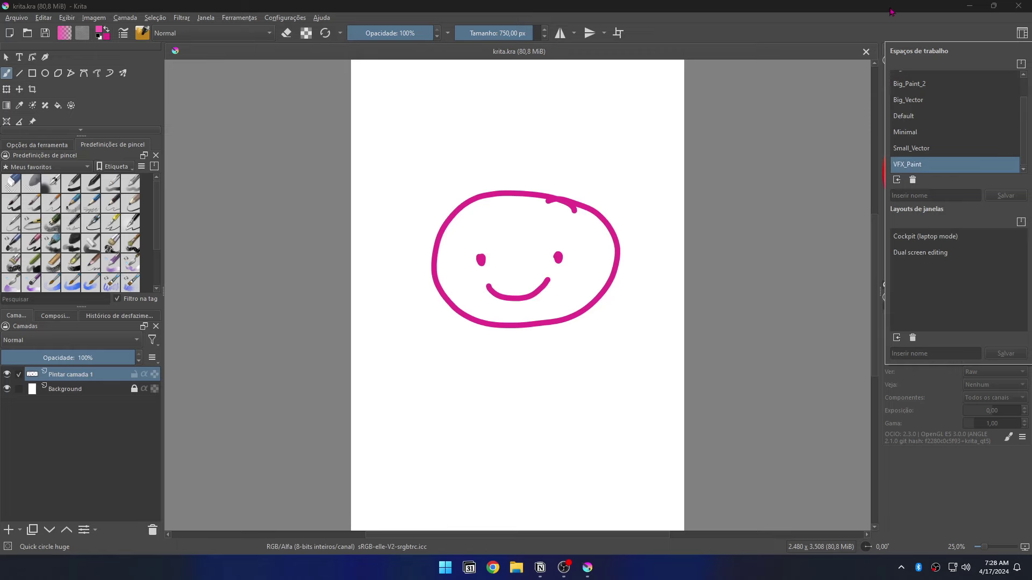
Quit and relaunch Krita, then reopen the recent smiley drawing.
{"action": "left_click", "coordinate": [909, 166]}
{"action": "left_click", "coordinate": [1018, 6]}
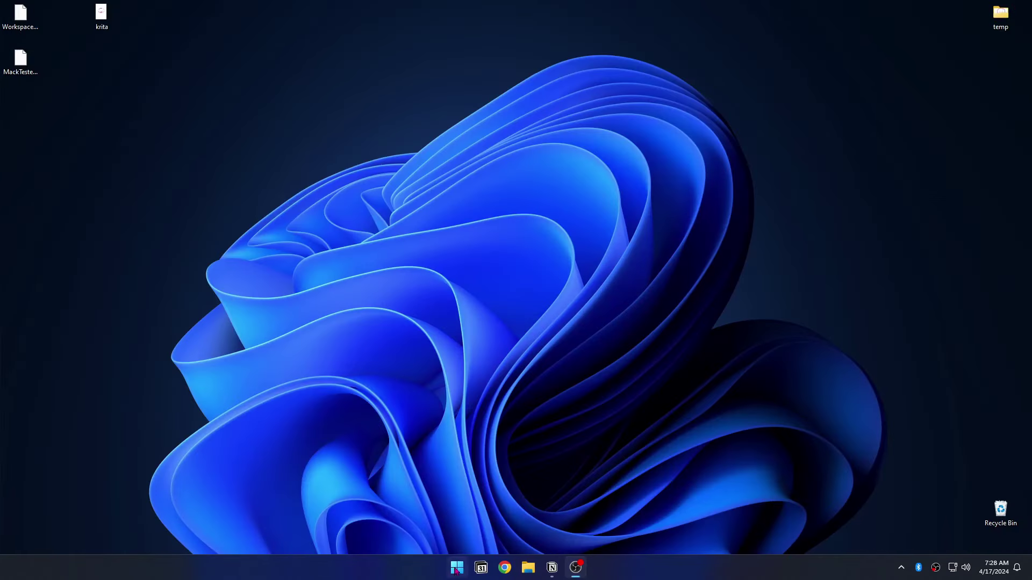
{"action": "left_click", "coordinate": [457, 567]}
{"action": "left_click", "coordinate": [644, 388]}
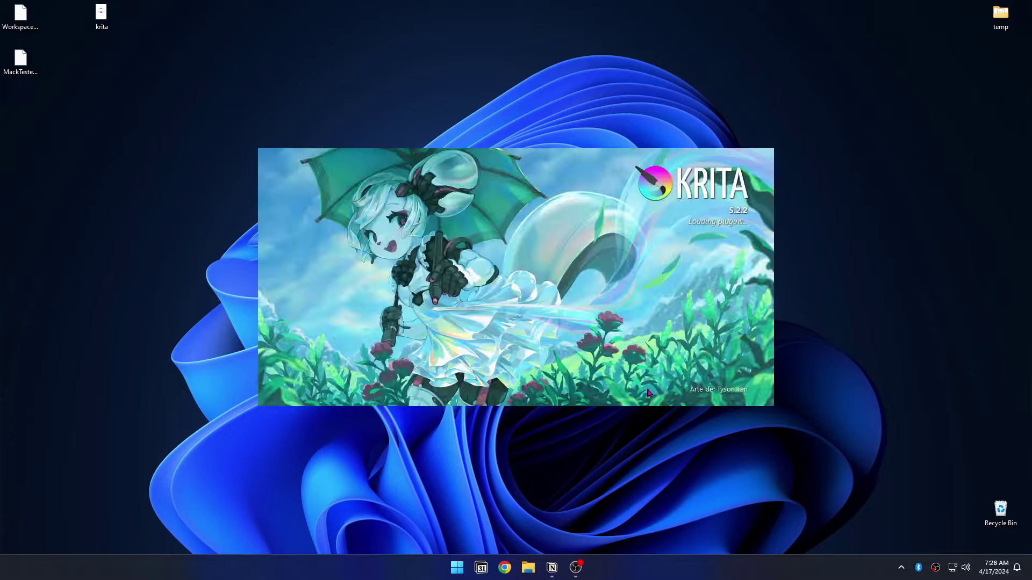
{"action": "left_click", "coordinate": [237, 221]}
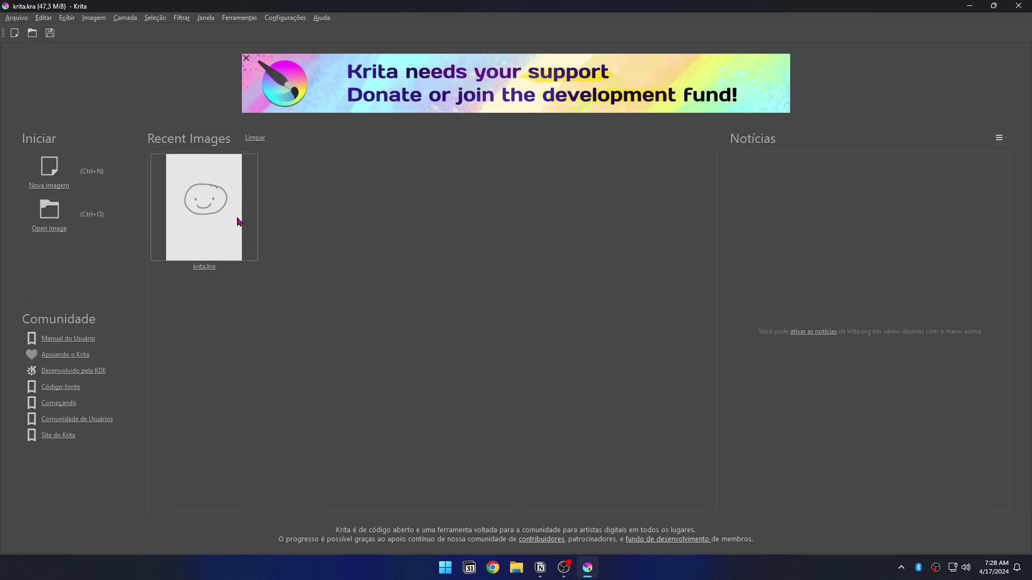
Decline overwriting WorkspaceMack.kws, restart Krita again, and reopen krita.kra.
{"action": "double_click", "coordinate": [798, 154]}
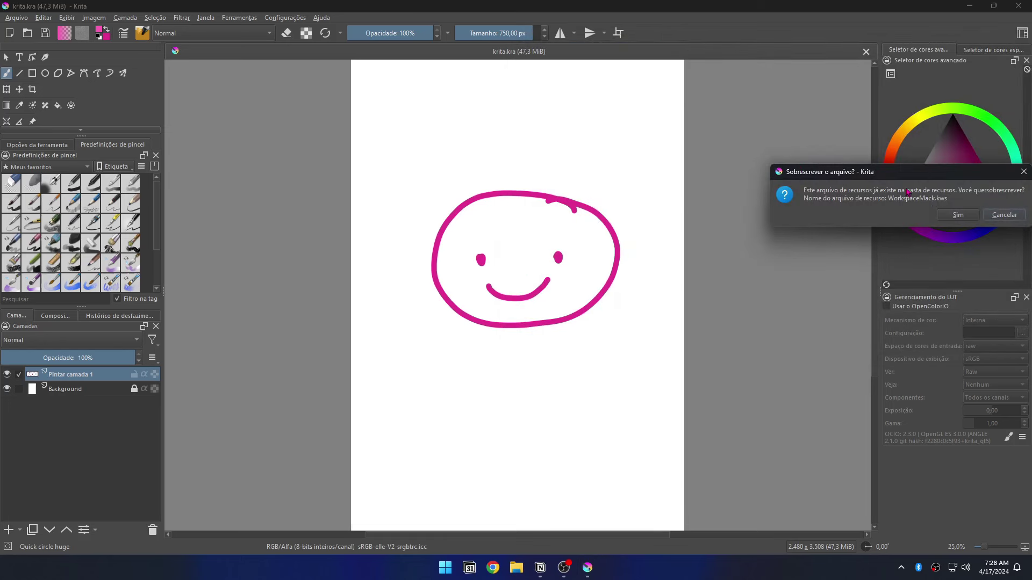
{"action": "left_click", "coordinate": [1023, 172]}
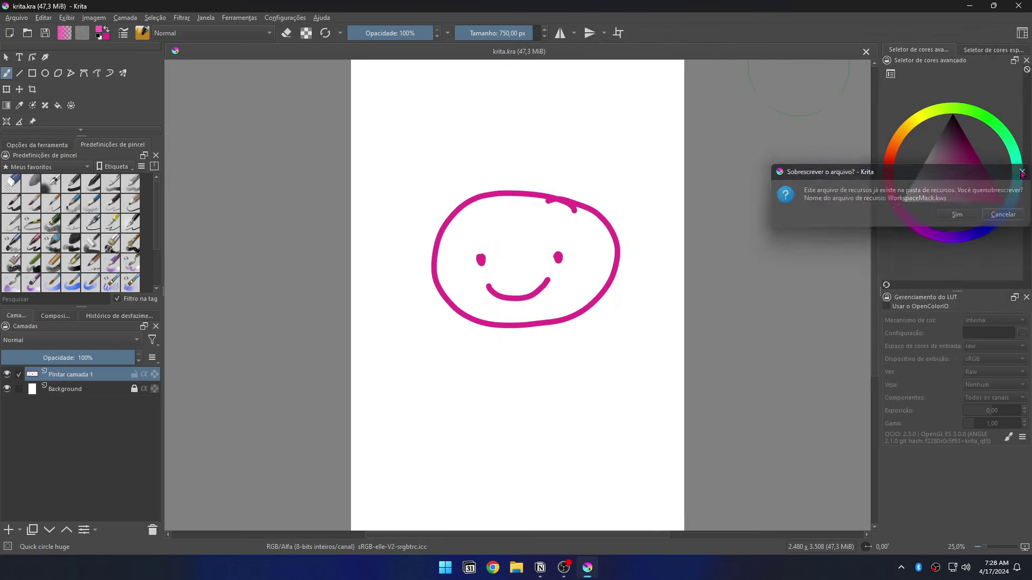
{"action": "left_click", "coordinate": [1024, 7]}
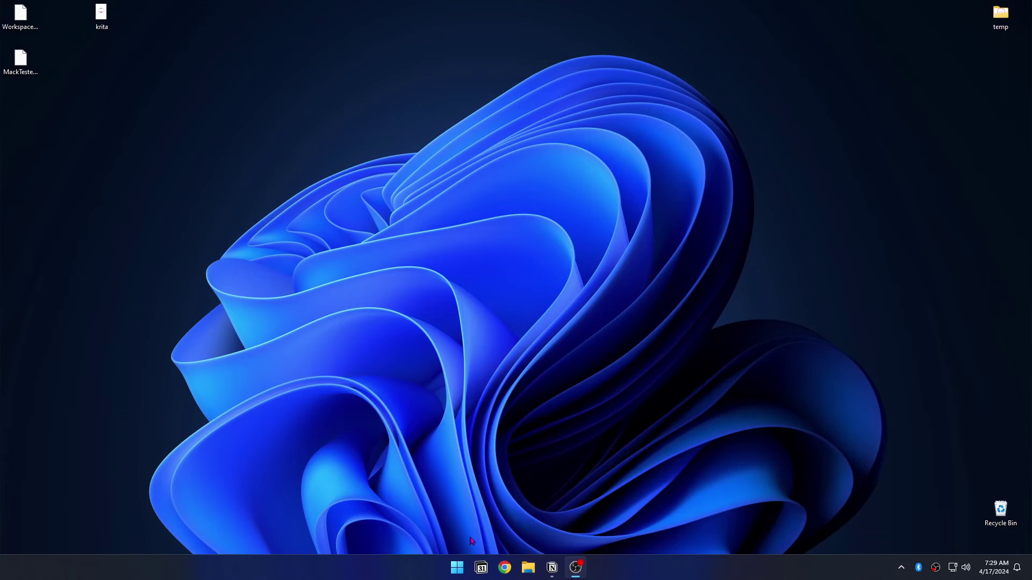
{"action": "key", "text": "super"}
{"action": "left_click", "coordinate": [645, 390]}
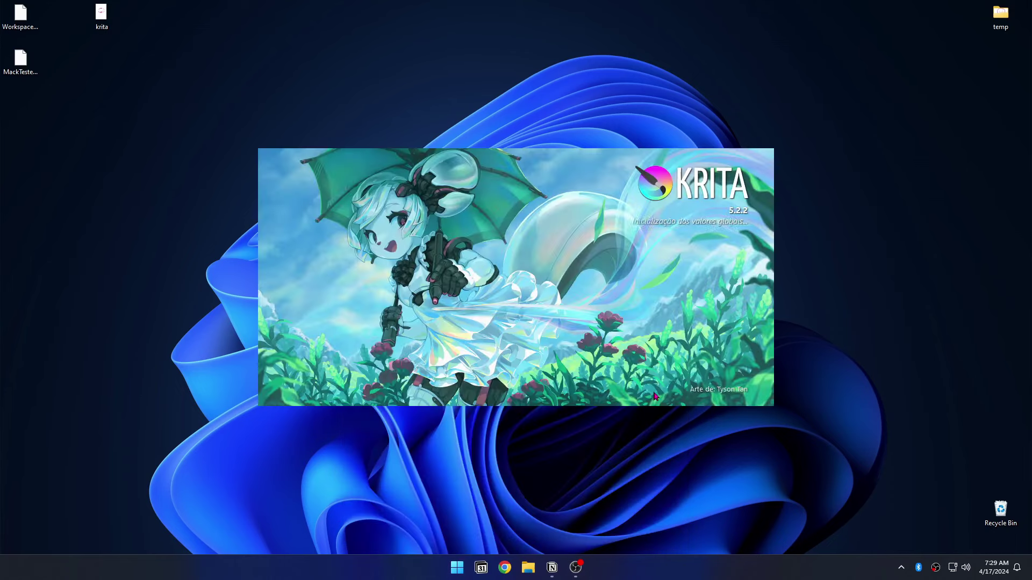
{"action": "left_click", "coordinate": [257, 242]}
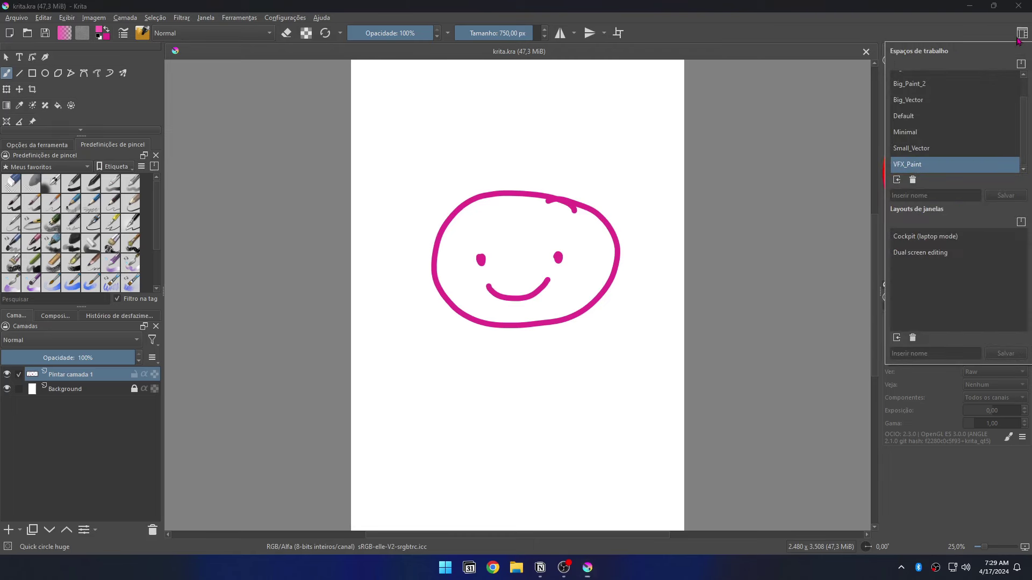
{"action": "left_click", "coordinate": [1017, 37]}
Import Desktop\WorkspaceMack.kws and apply the WorkspaceMack layout to the smiley drawing.
{"action": "left_click", "coordinate": [896, 180]}
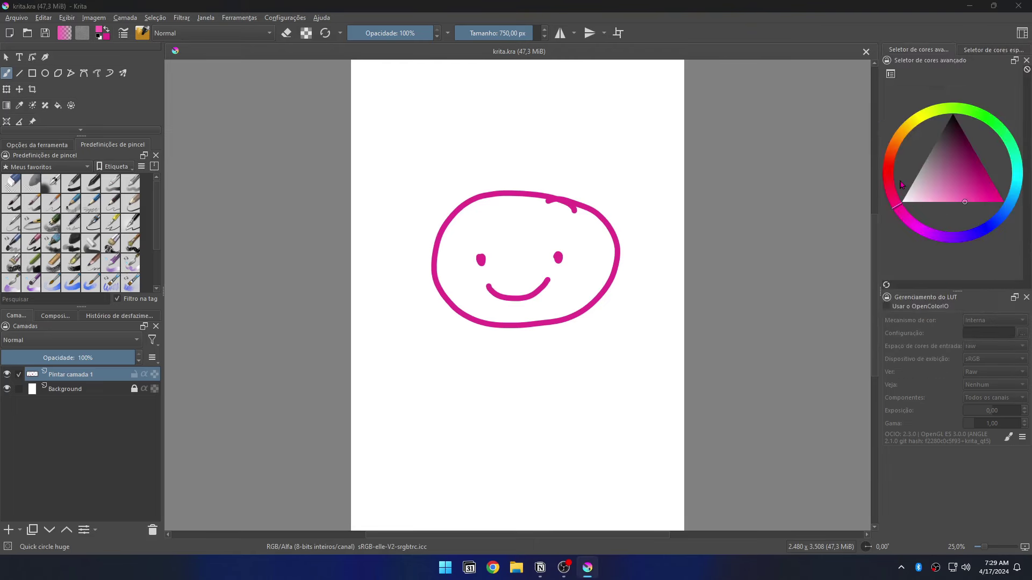
{"action": "left_click", "coordinate": [790, 137]}
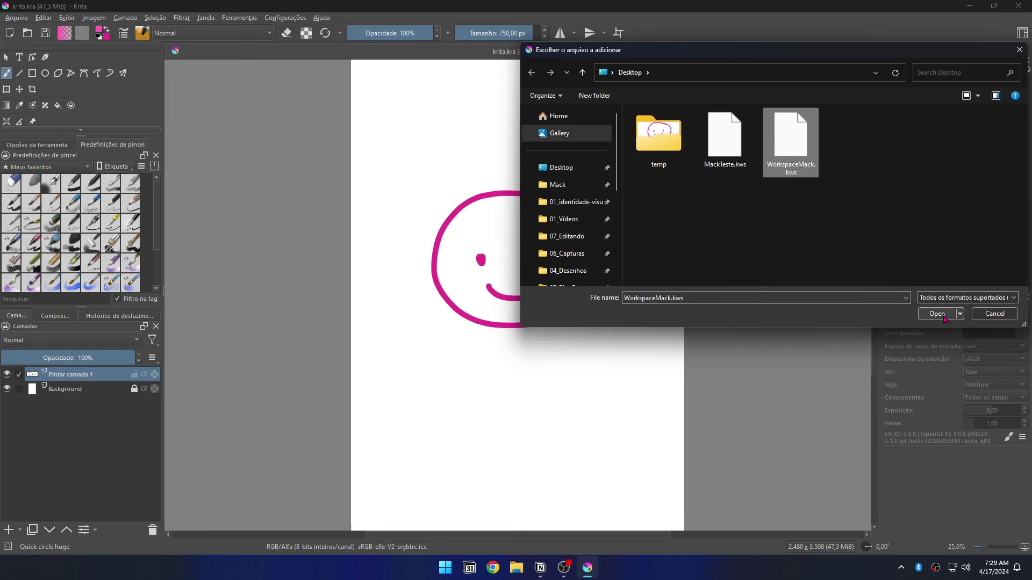
{"action": "left_click", "coordinate": [937, 314]}
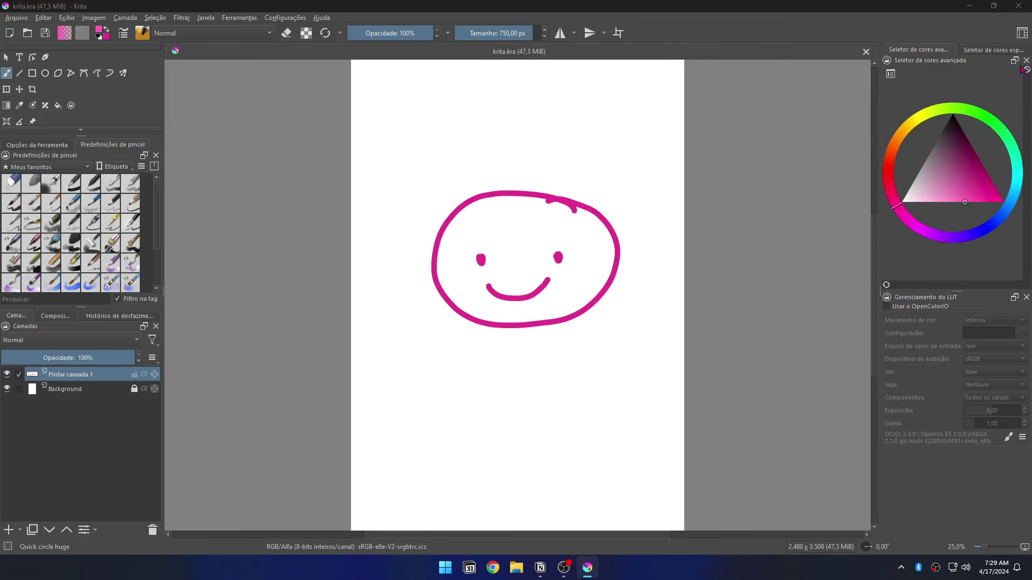
{"action": "left_click", "coordinate": [1022, 33]}
{"action": "scroll", "coordinate": [1023, 106], "scroll_direction": "down", "scroll_amount": 1}
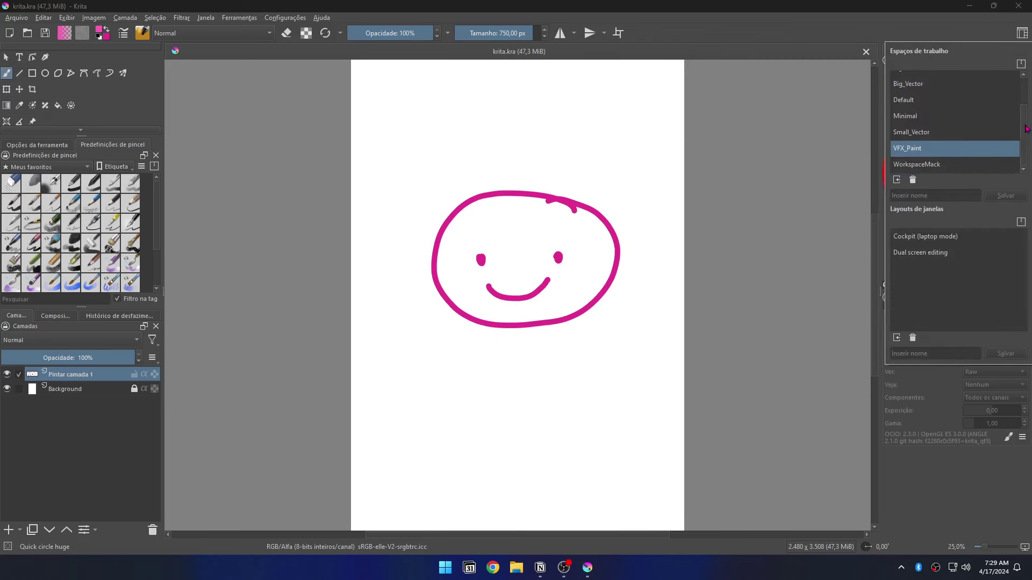
{"action": "left_click", "coordinate": [937, 167]}
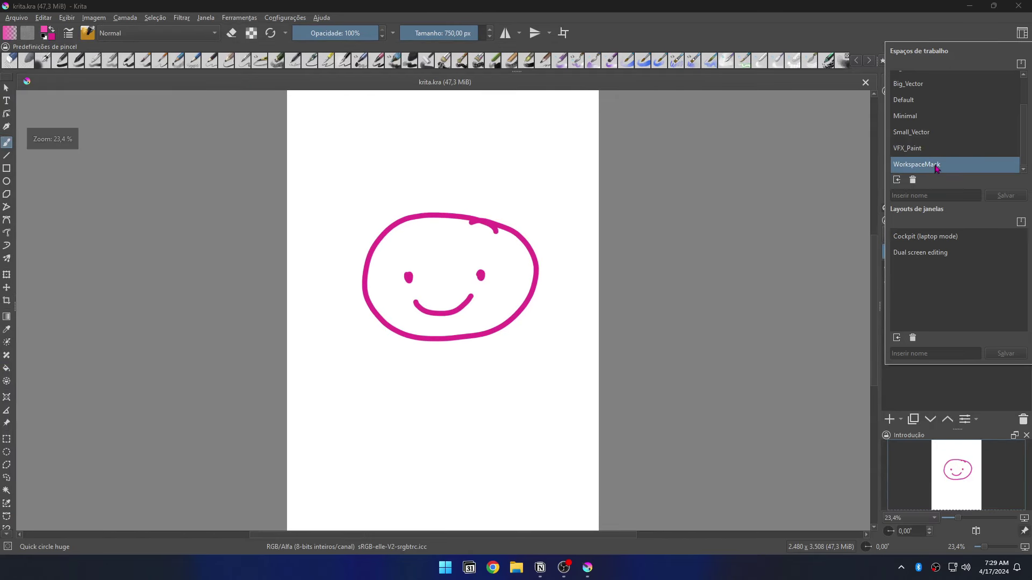
{"action": "left_click", "coordinate": [779, 111]}
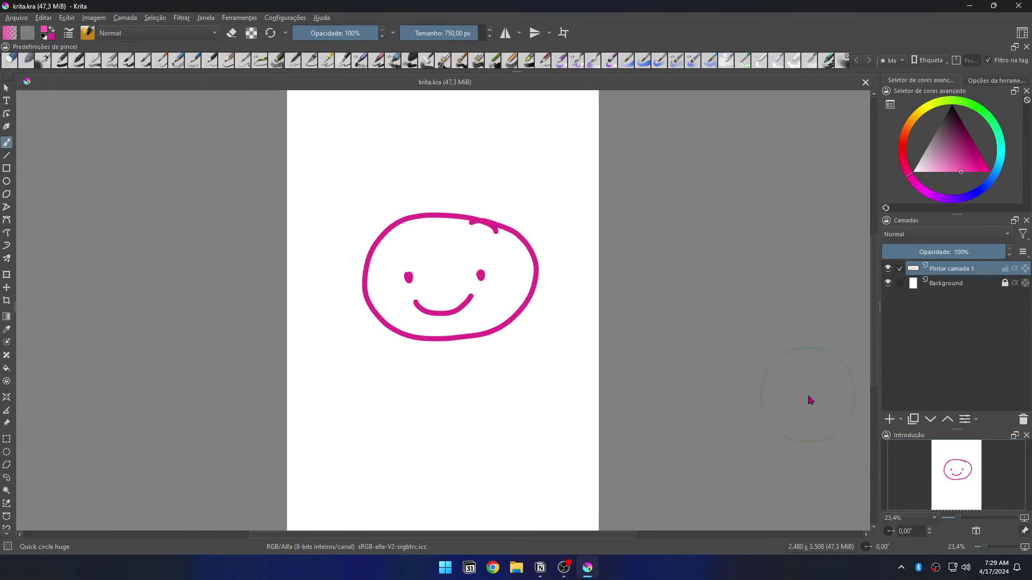